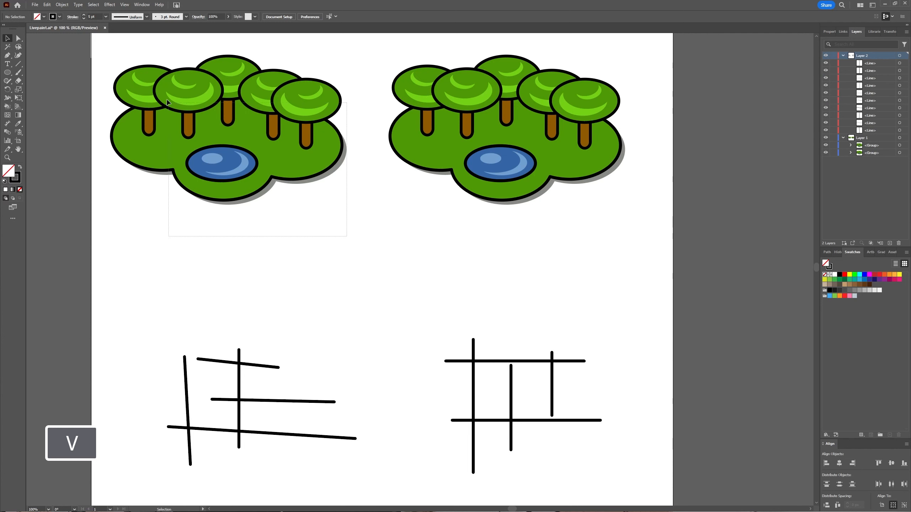
Convert the left forest illustration into a Live Paint group and activate the Live Paint Bucket
left_click(138, 76)
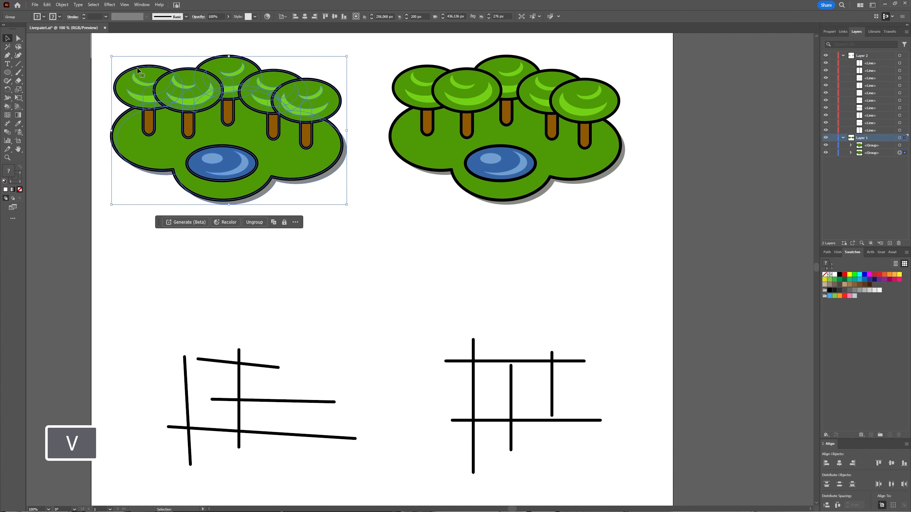
left_click(62, 5)
mouse_move(120, 248)
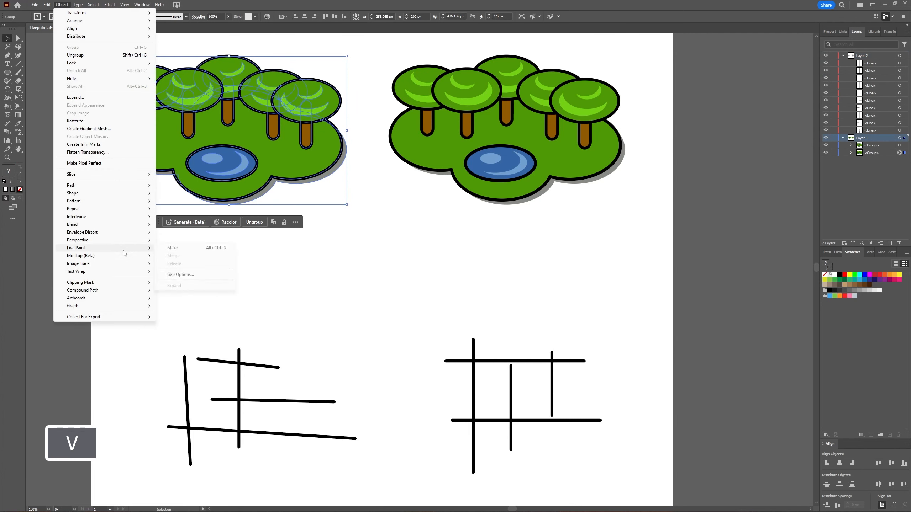
left_click(183, 249)
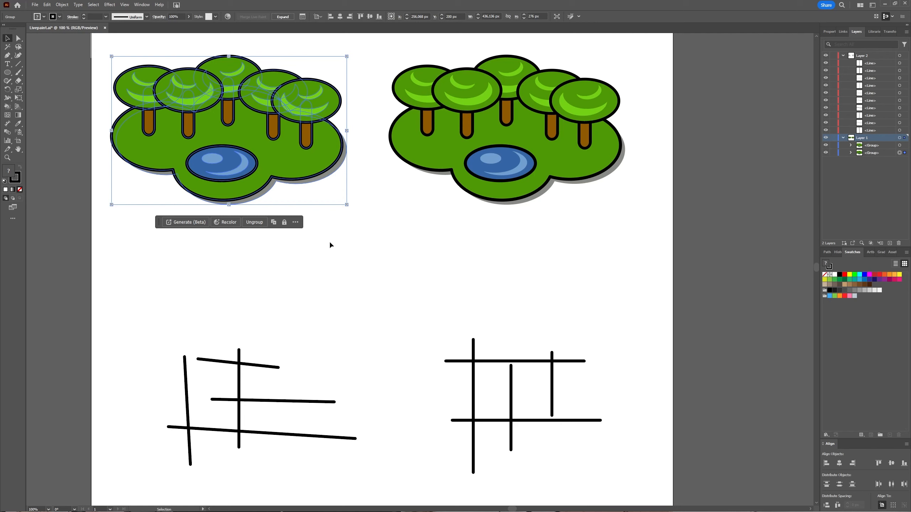
key("k")
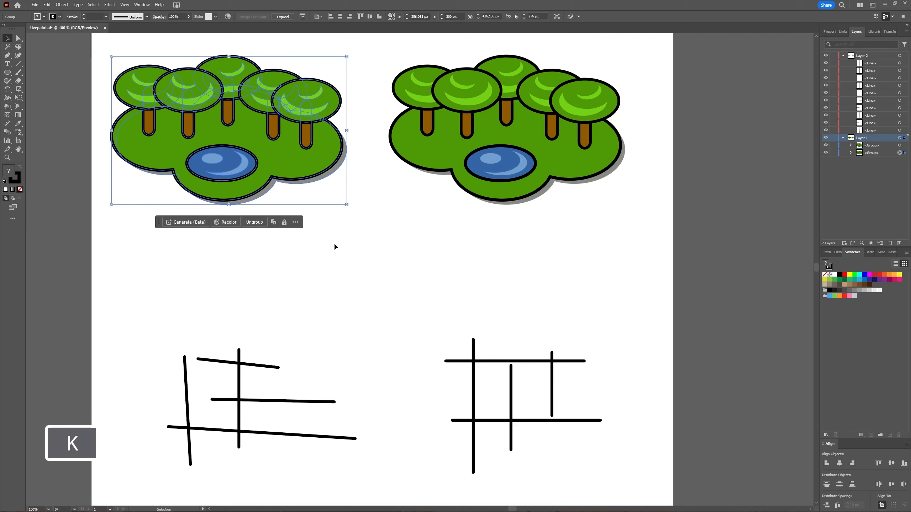
left_click(9, 110)
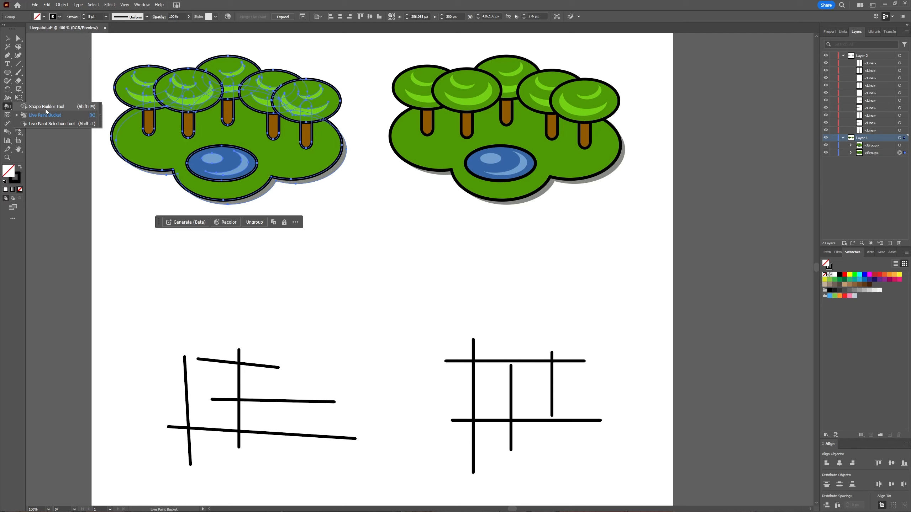
left_click(12, 260)
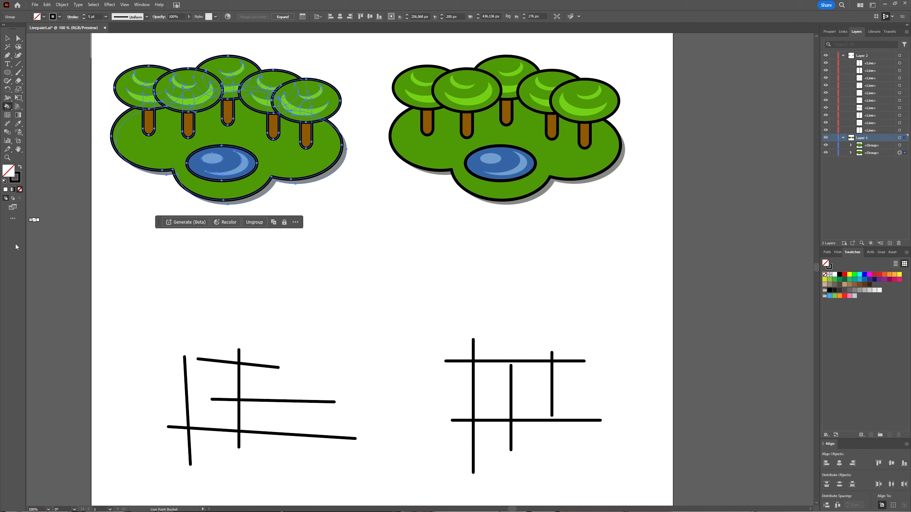
left_click(13, 219)
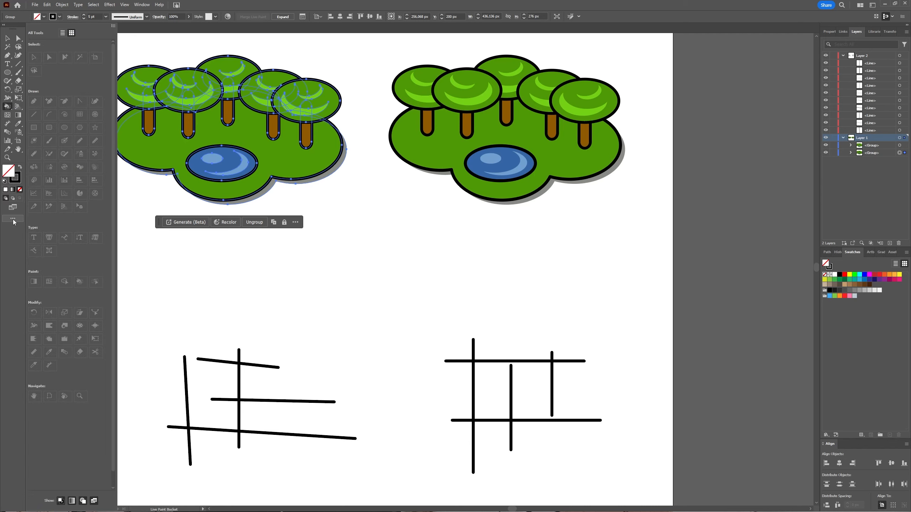
left_click(113, 26)
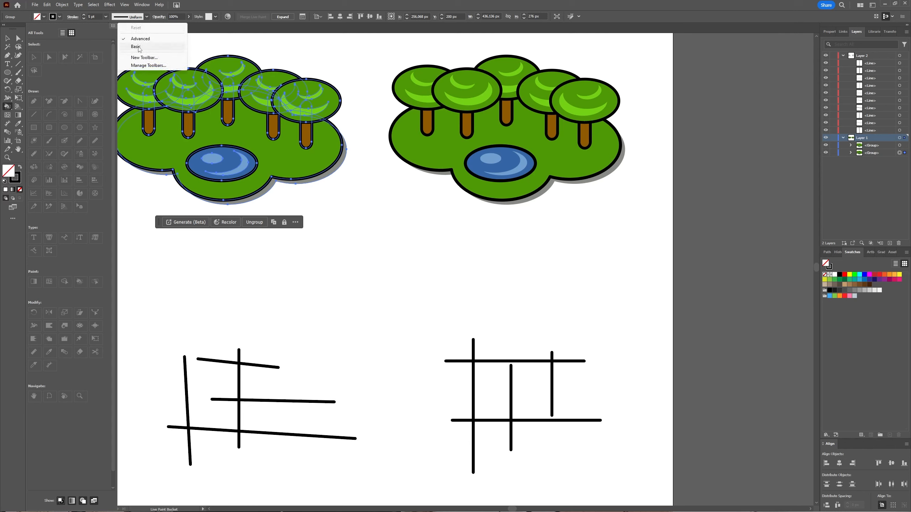
left_click(18, 258)
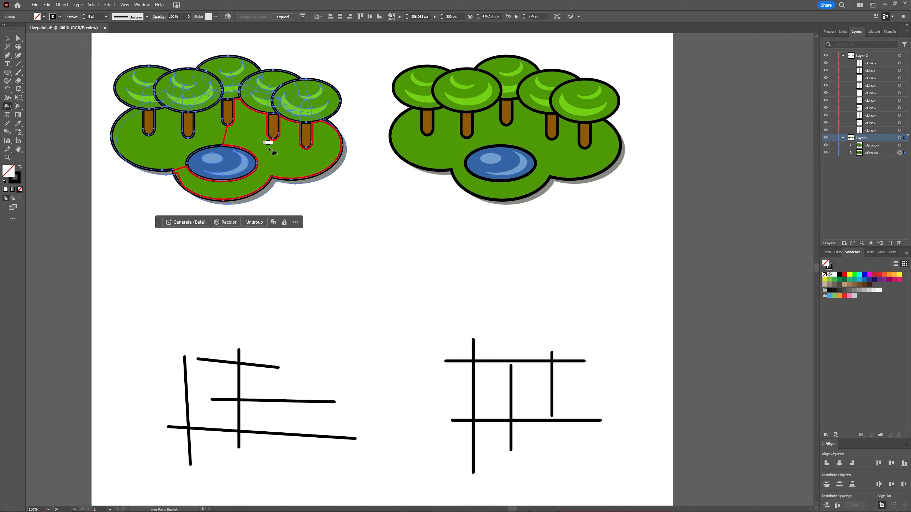
Cycle the Live Paint Bucket's fill through the swatches to pure blue
key("Right")
key("Right")
key("Right")
key("Right")
key("Right")
key("Right")
key("Right")
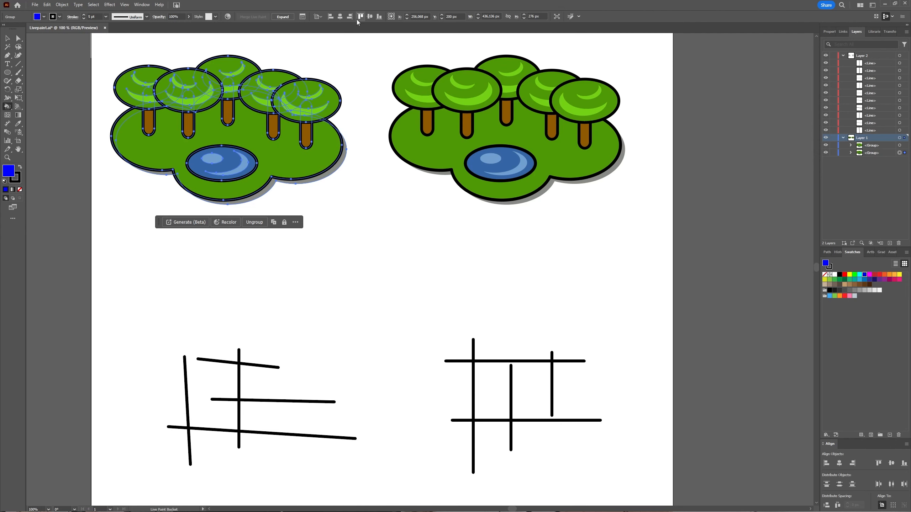
Set the Live Paint Bucket's highlight color to magenta in its options
double_click(7, 106)
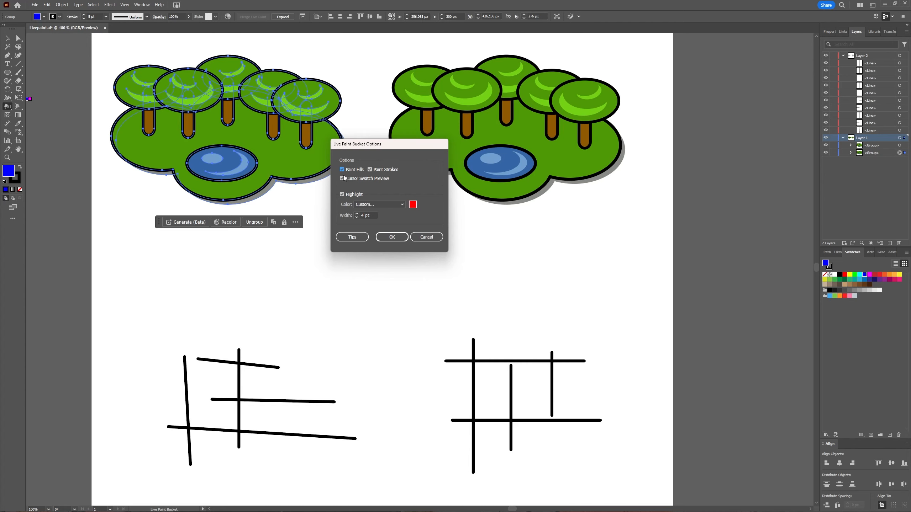
left_click(413, 205)
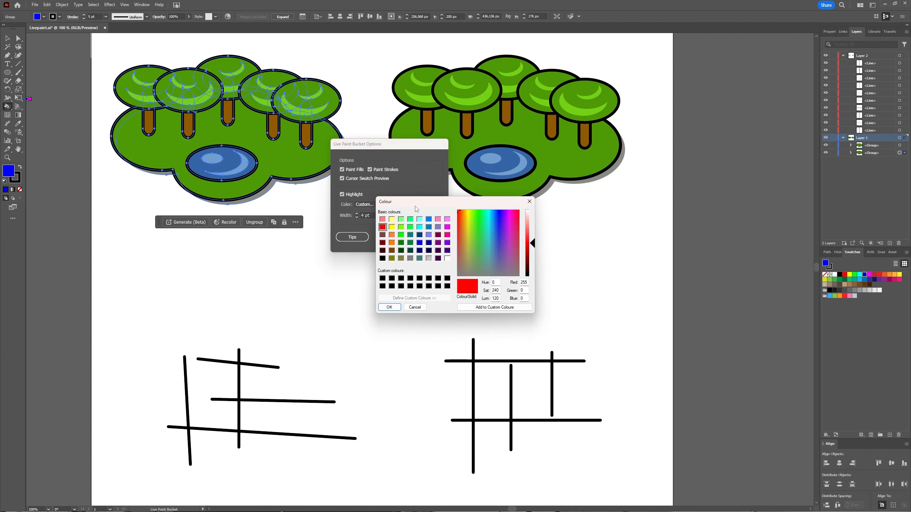
left_click(448, 227)
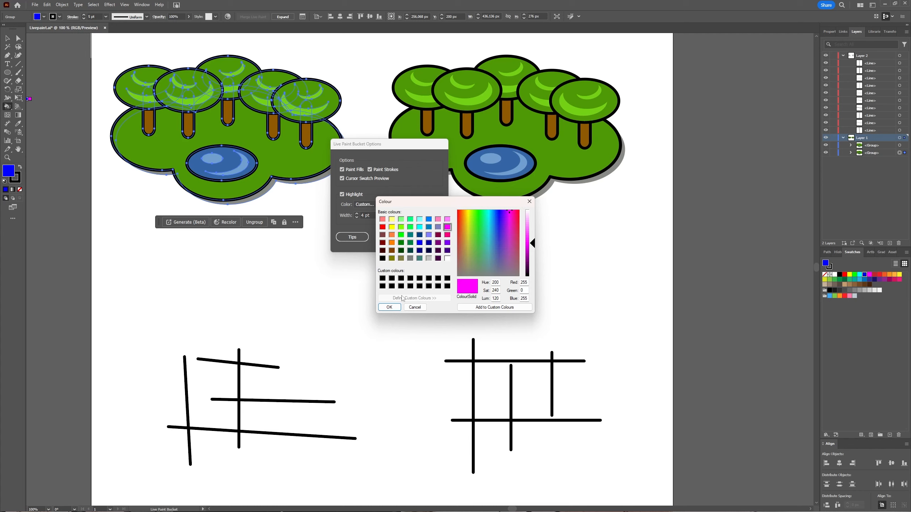
left_click(389, 307)
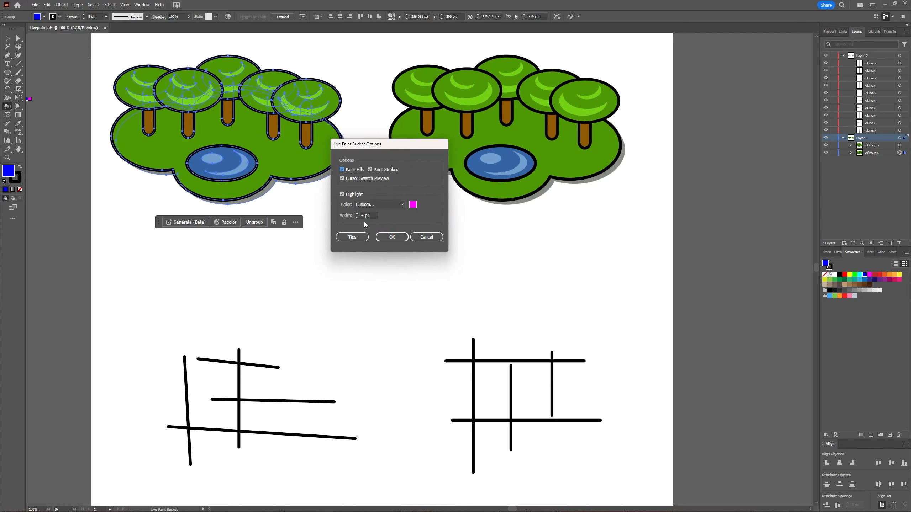
left_click(391, 237)
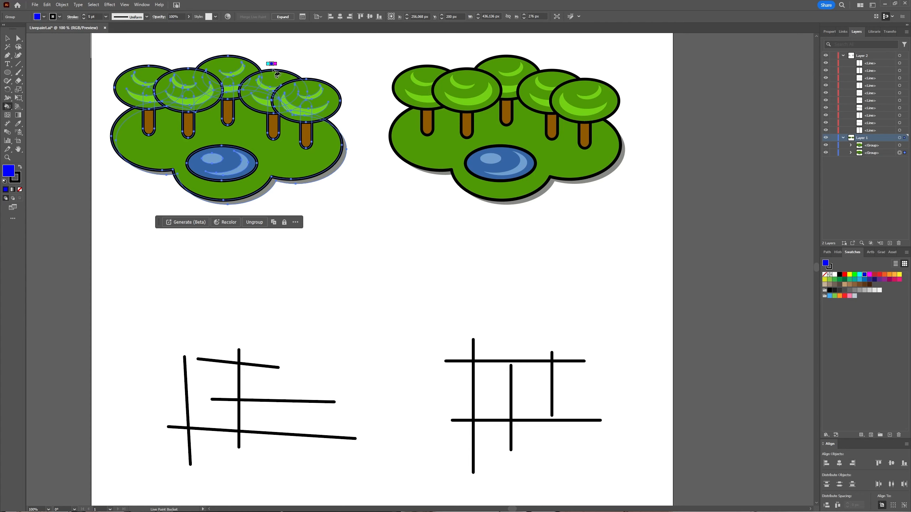
Fill the top of the second tree from the right with magenta and the right part of the rightmost tree's canopy with dark red
key("Right")
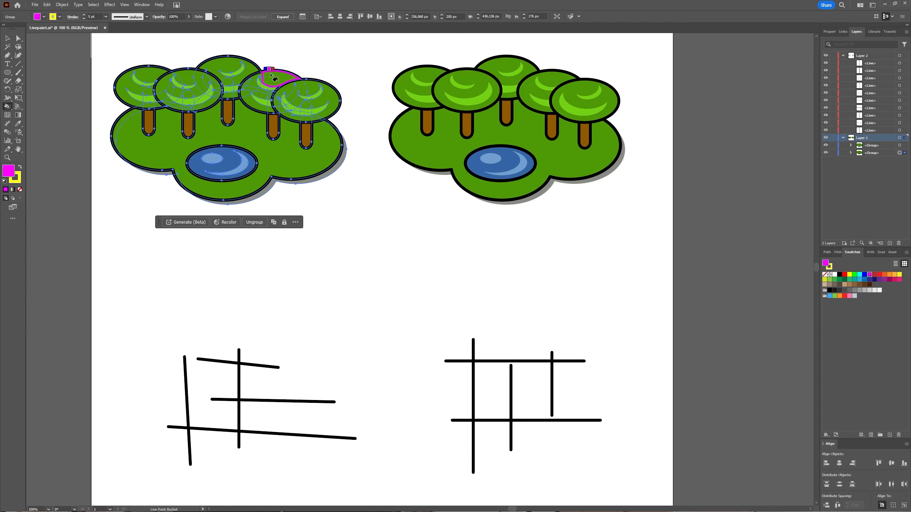
left_click(271, 75)
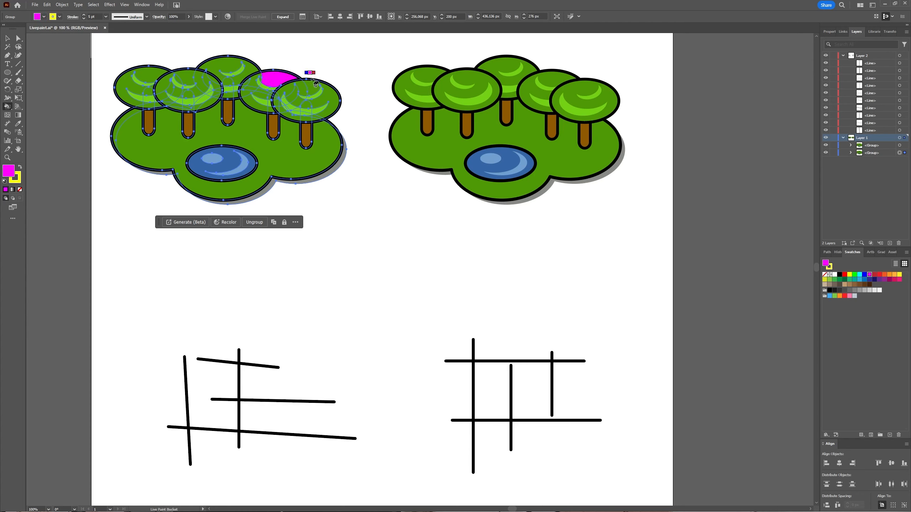
key("Right")
left_click(319, 95)
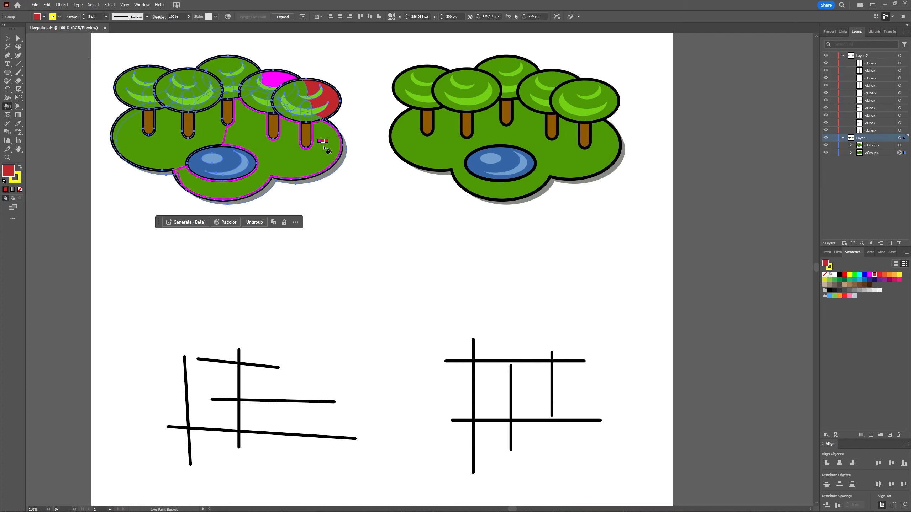
Fill the right ground area of the left illustration with dark red and its middle ground area with bright red
left_click(260, 130)
key("Right")
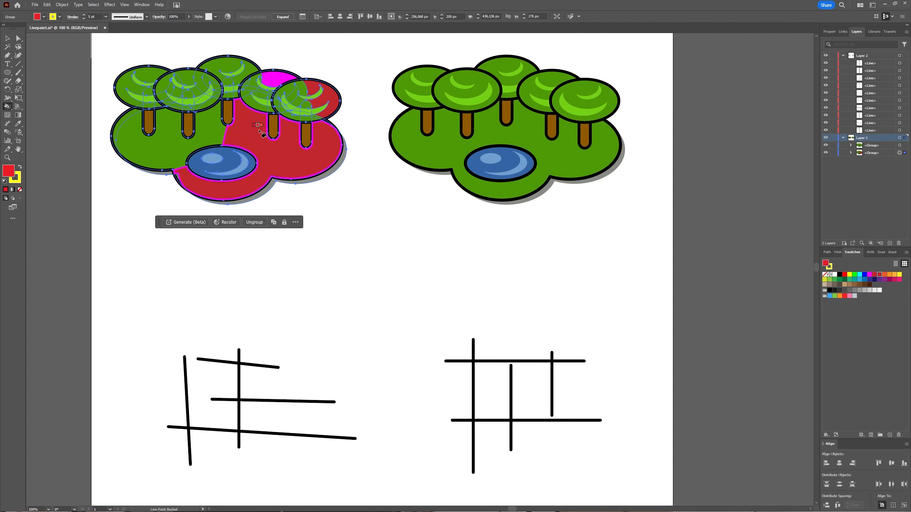
left_click(215, 130)
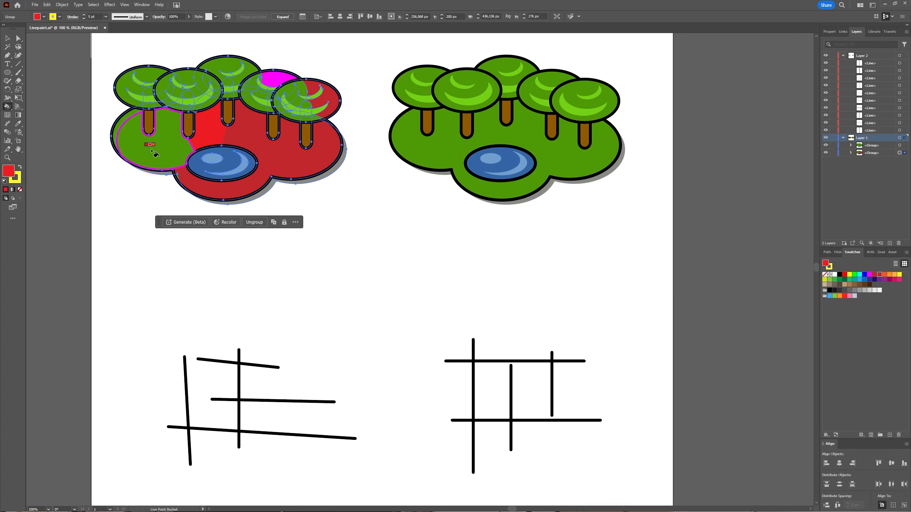
Turn off Paint Strokes in the Live Paint Bucket options
double_click(8, 107)
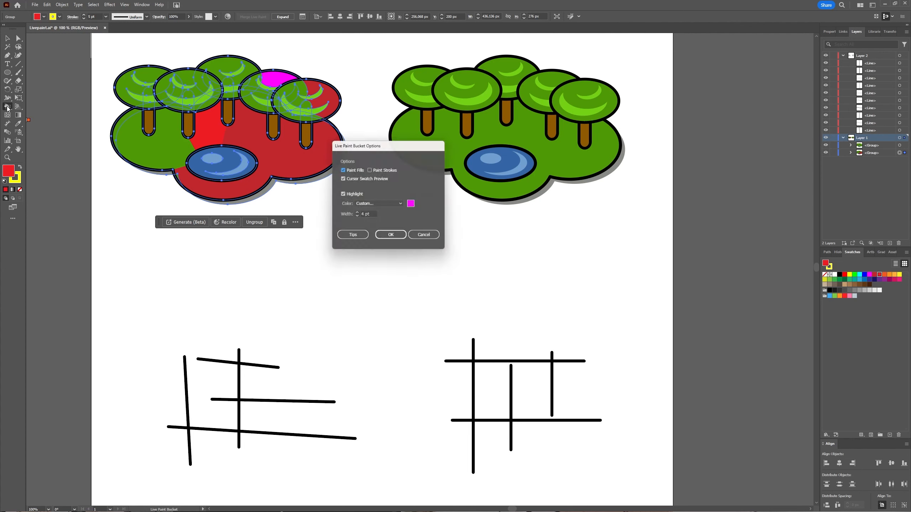
left_click(392, 238)
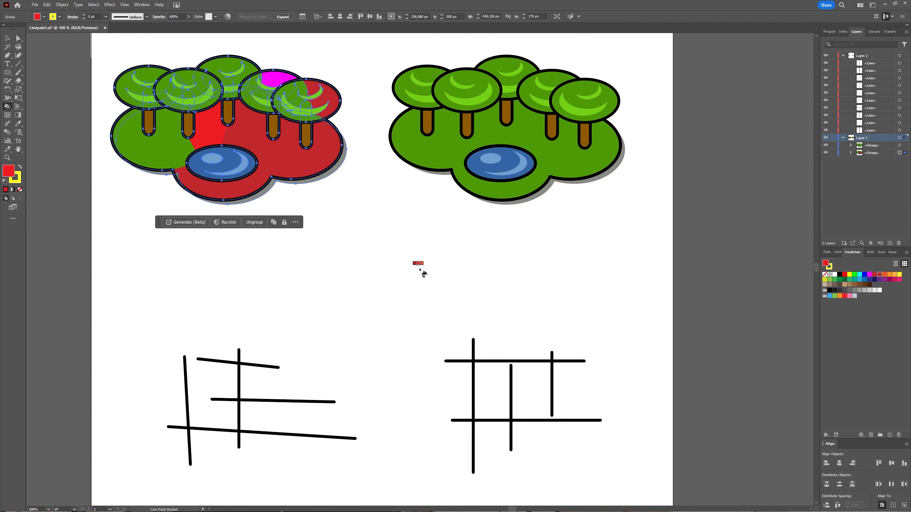
Select all the lines of the right-hand grid, make them a Live Paint group, and deselect it
key("v")
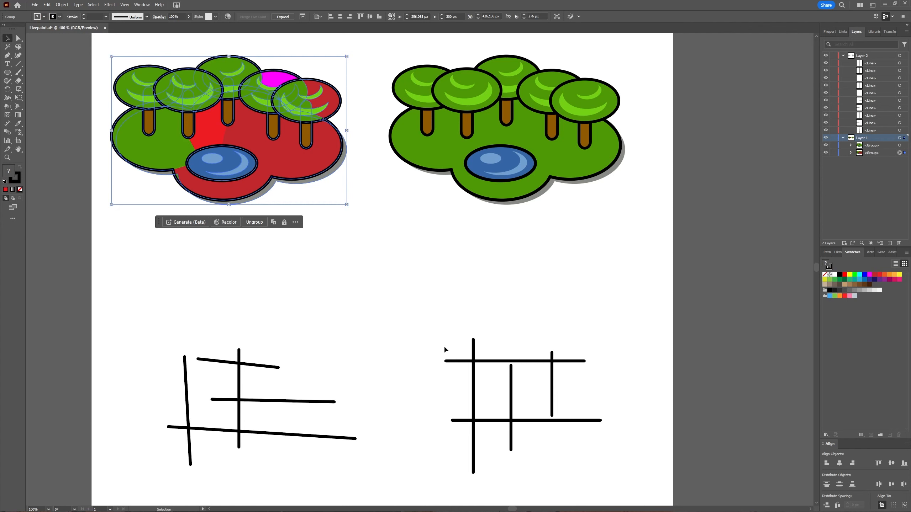
left_click_drag(445, 348, 636, 467)
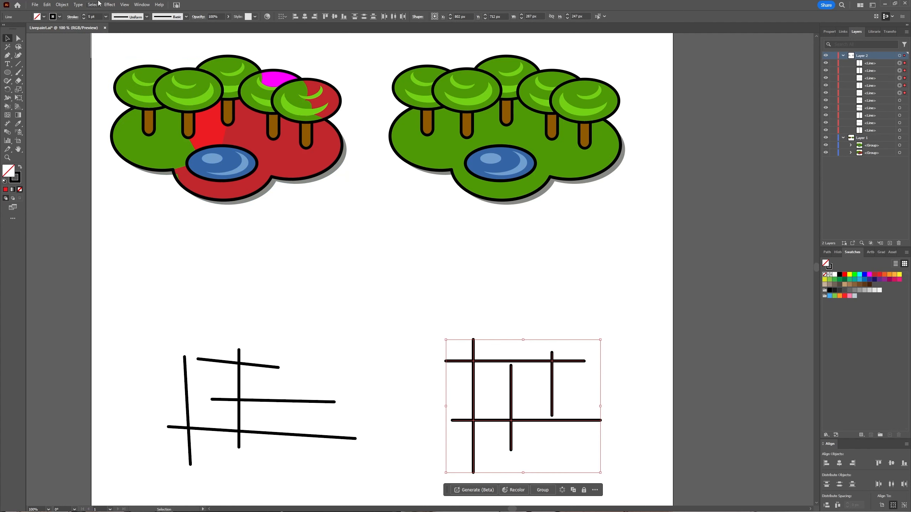
left_click(62, 4)
mouse_move(120, 251)
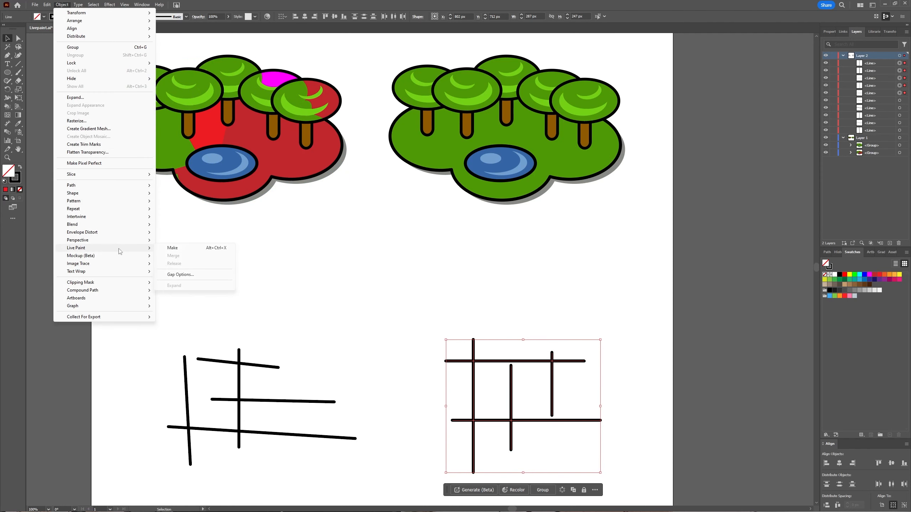
left_click(177, 248)
left_click(316, 303)
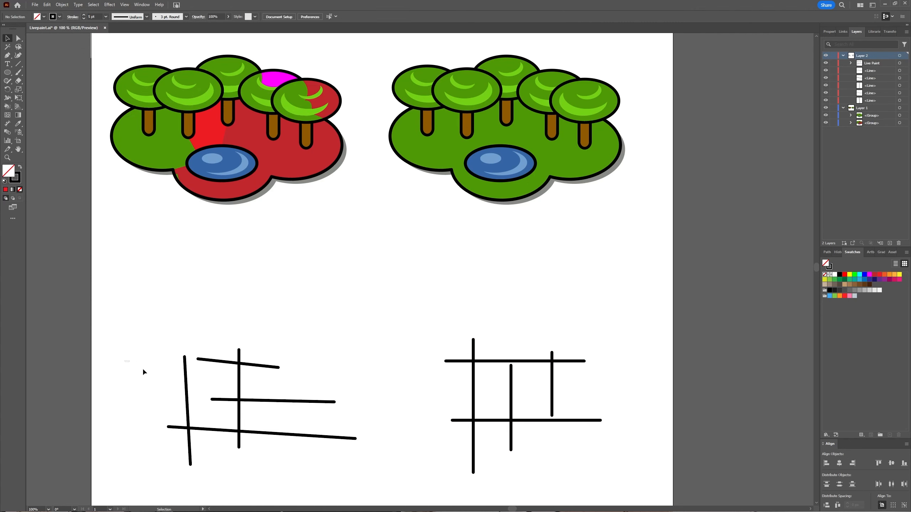
Make the slanted line grid on the left a Live Paint group and deselect it
left_click_drag(143, 372, 287, 444)
left_click(62, 5)
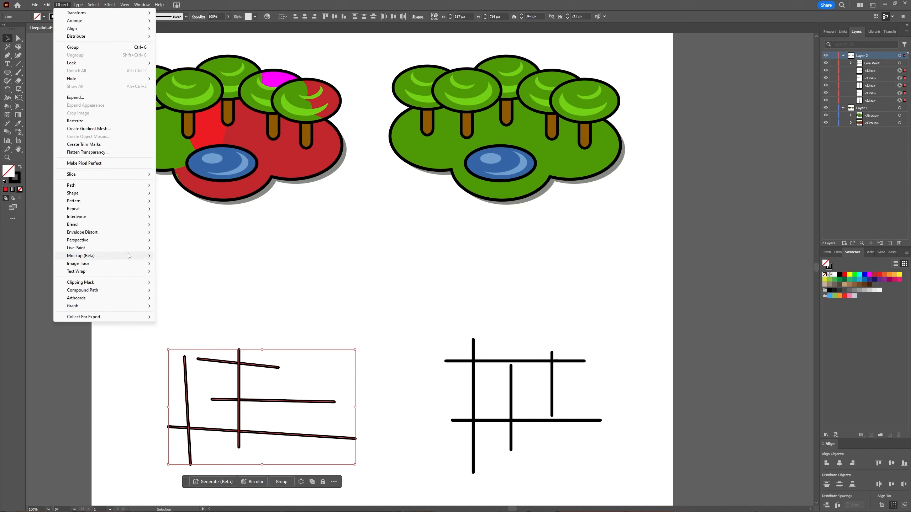
mouse_move(132, 248)
left_click(175, 248)
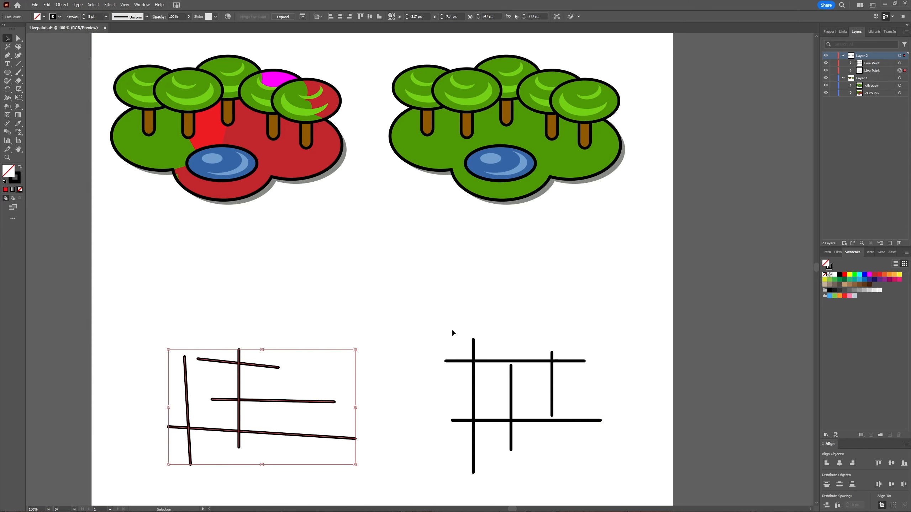
left_click(437, 343)
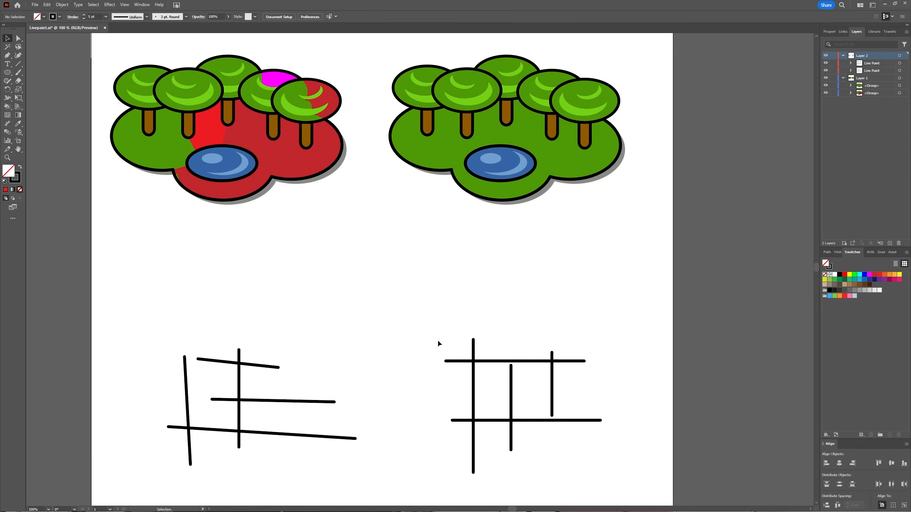
Fill the enclosed cell between the two shorter vertical lines of the right-hand grid with bright green using the Live Paint Bucket
key("k")
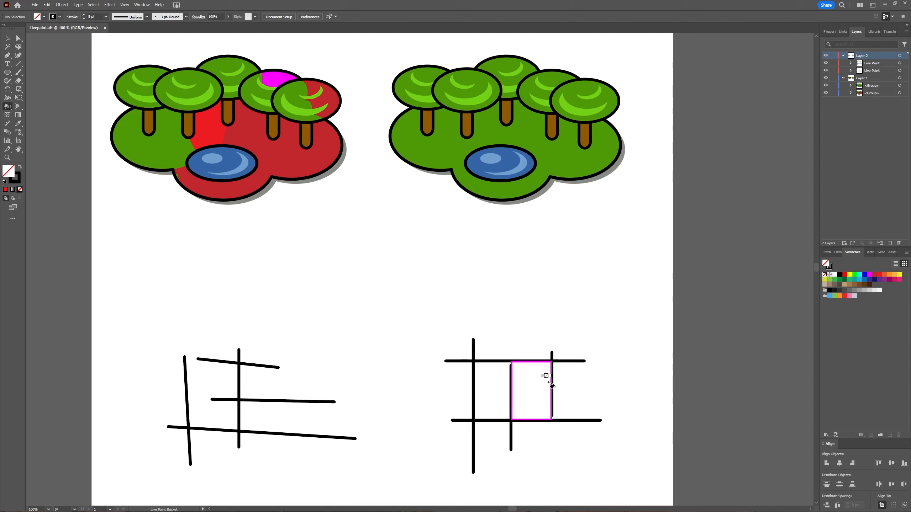
key("Right")
key("Right")
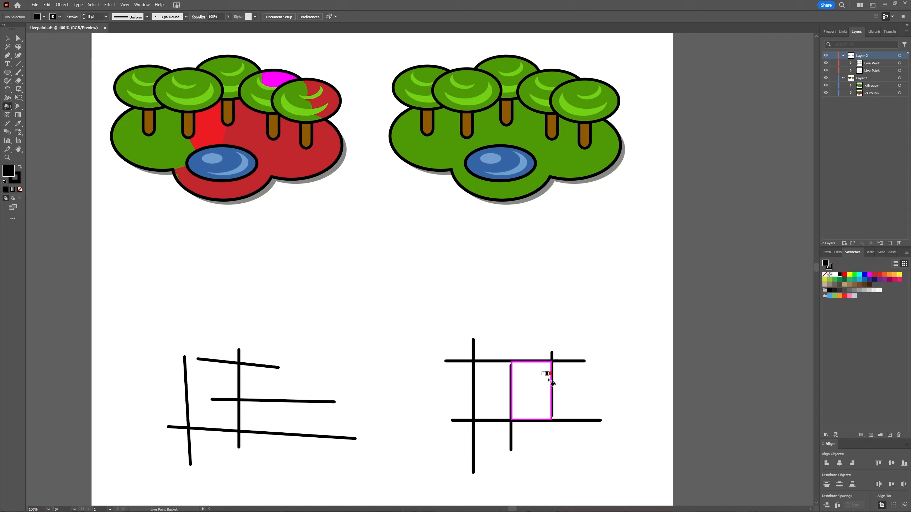
key("Right")
key("Right")
key("Right")
left_click(546, 381)
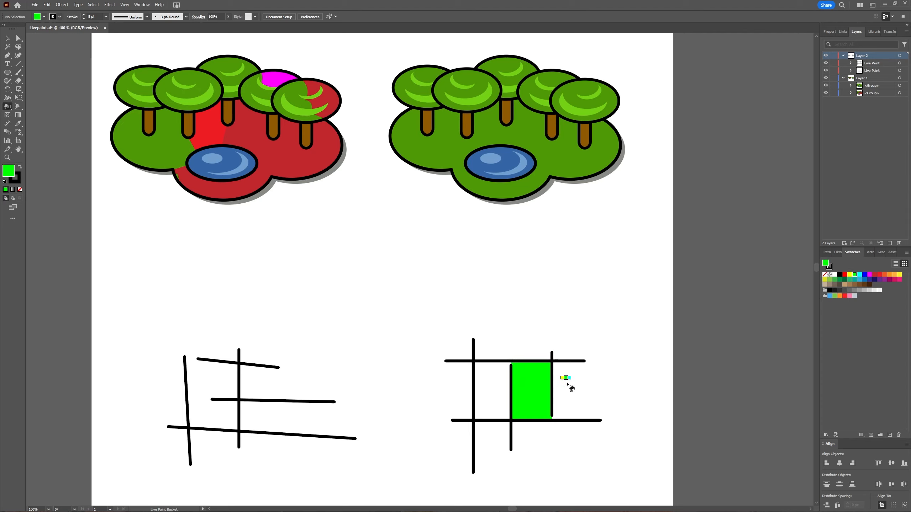
Isolate the right-hand Live Paint grid, move its middle vertical line down and back up inside the frame, and exit isolation mode
key("v")
left_click(513, 398)
double_click(513, 399)
left_click_drag(512, 399, 511, 425)
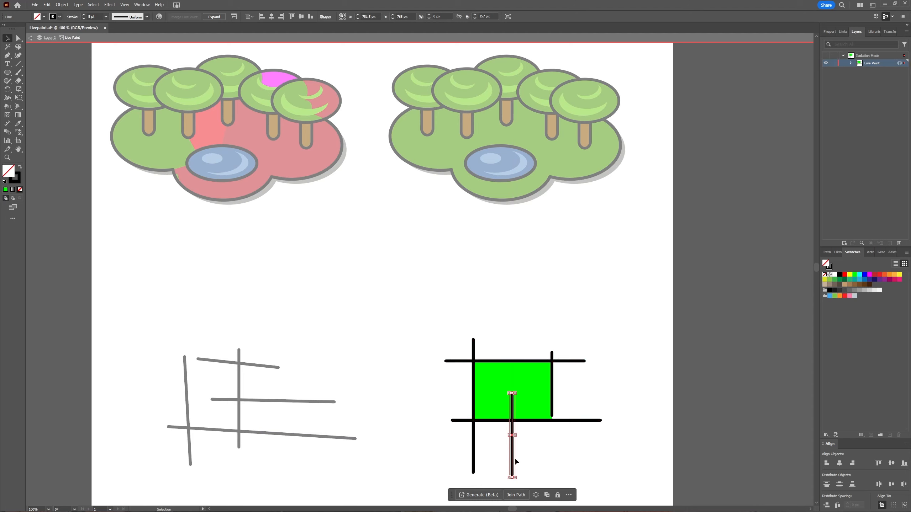
left_click_drag(514, 462, 513, 438)
left_click(571, 319)
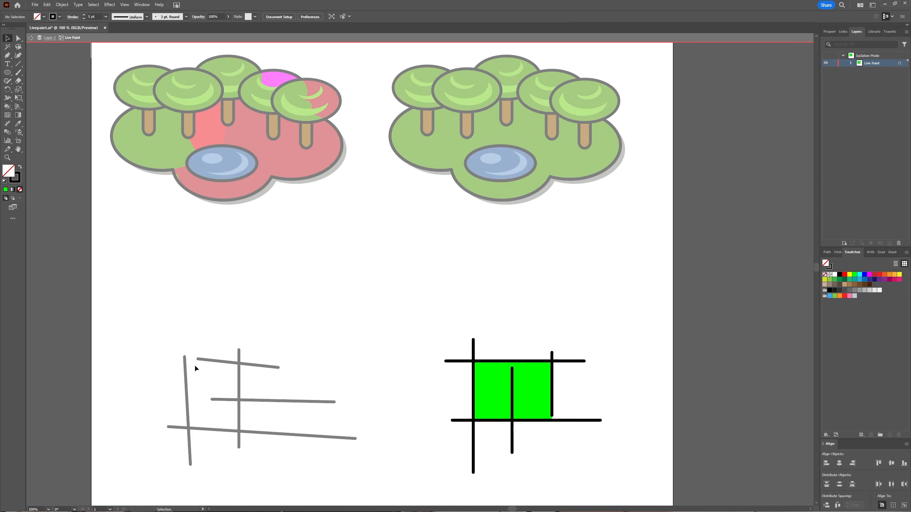
double_click(341, 375)
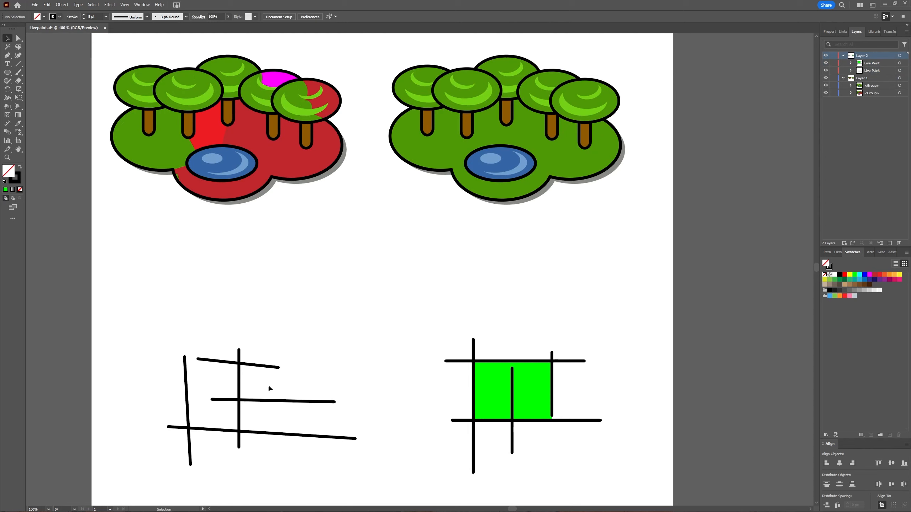
Isolate the left-hand Live Paint grid, move its leftmost vertical line outward from the short upper line, exit isolation, and activate the Live Paint Bucket
double_click(185, 372)
mouse_move(185, 374)
left_mouse_down()
mouse_move(204, 383)
mouse_move(167, 378)
left_mouse_up()
key("Escape")
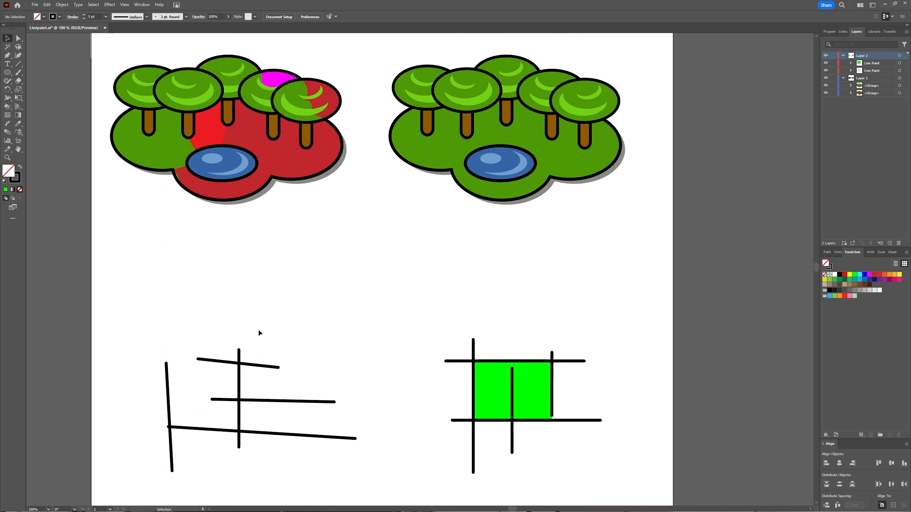
key("k")
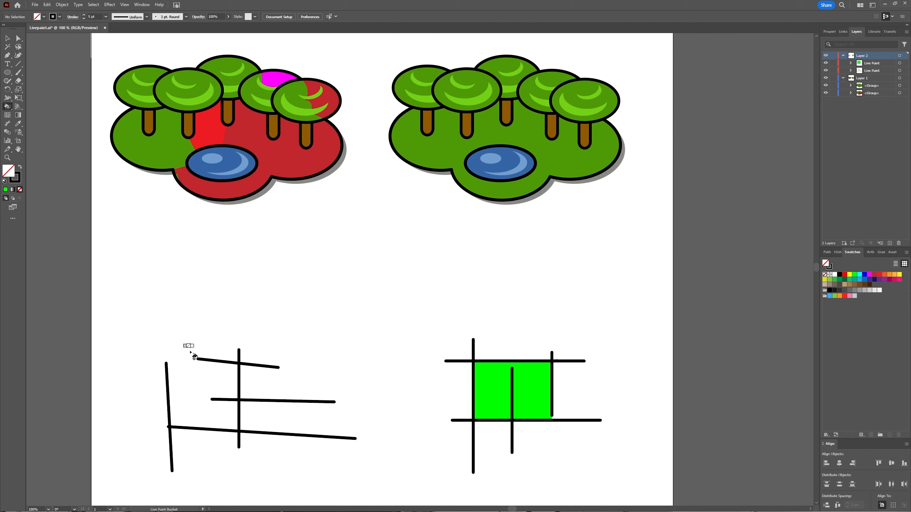
Select the left-hand Live Paint grid and apply a custom gap size with gap detection enabled in its Gap Options
key("v")
left_click_drag(174, 342, 291, 455)
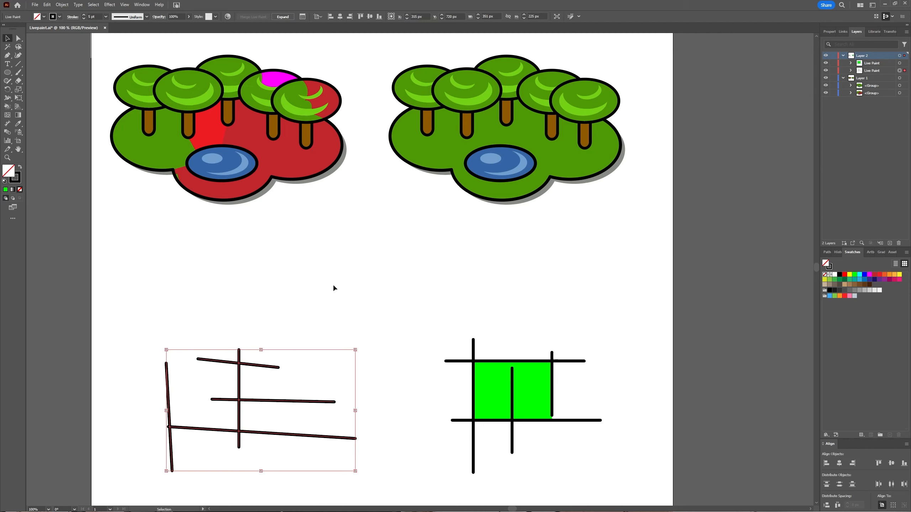
left_click(61, 4)
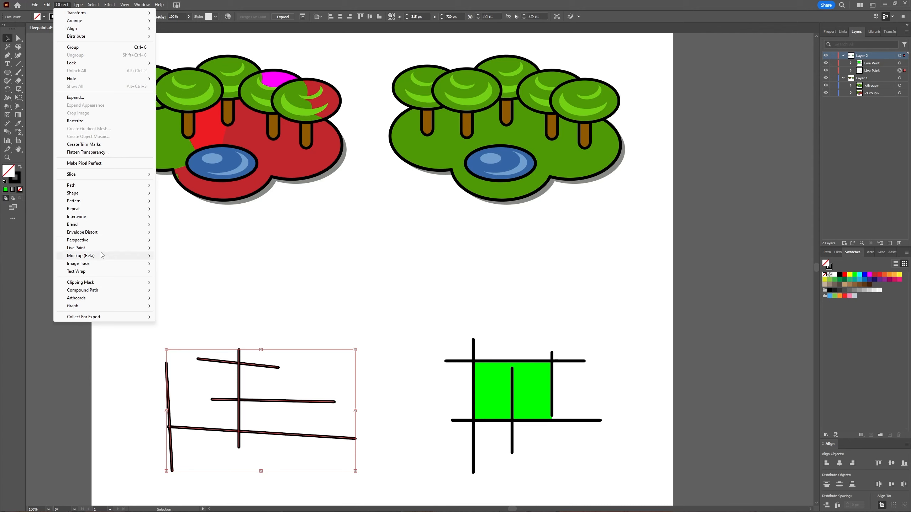
mouse_move(104, 248)
left_click(188, 274)
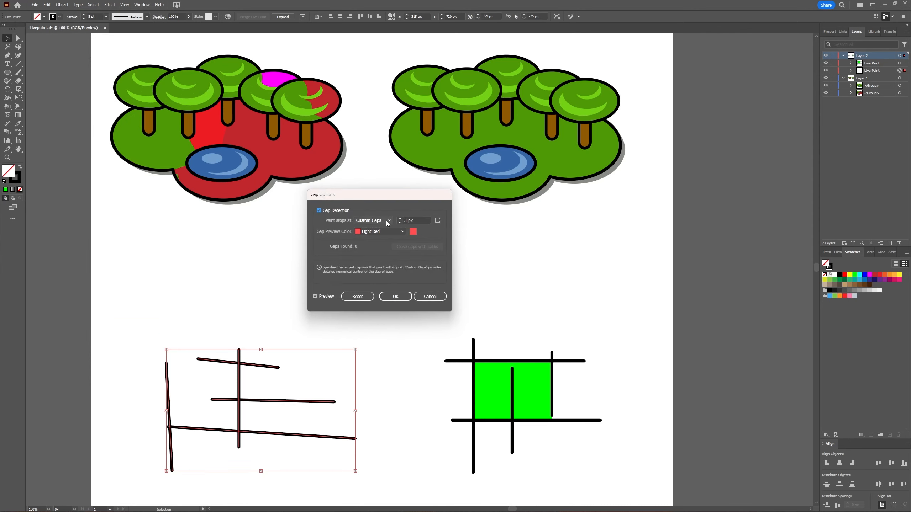
double_click(405, 220)
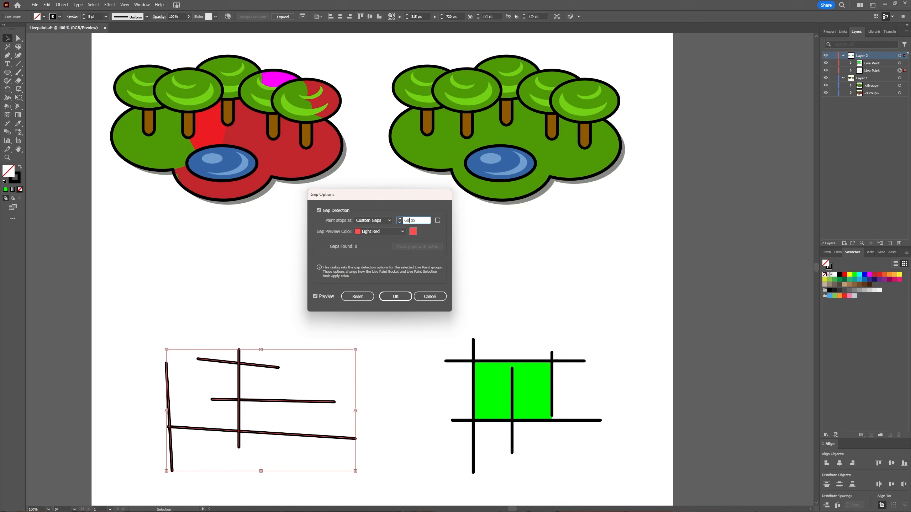
left_click(394, 297)
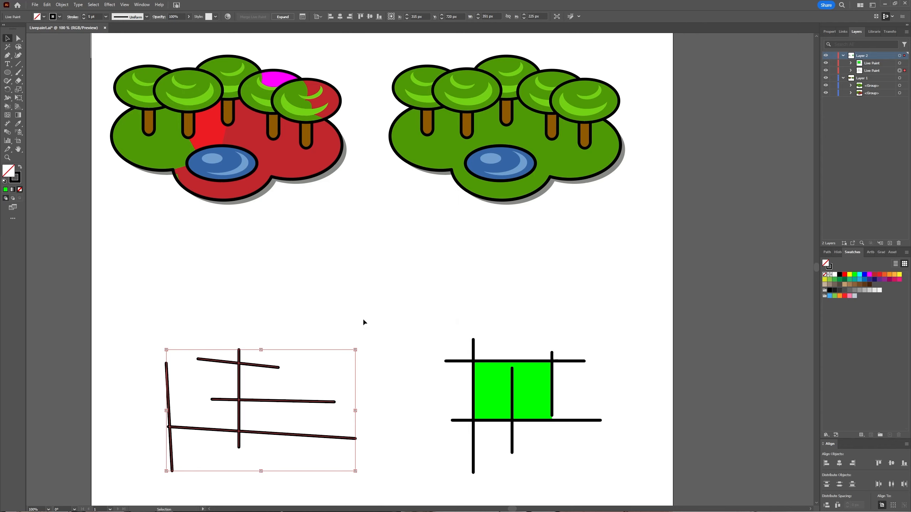
Isolate the left-hand grid again, move its leftmost vertical line inward to narrow the gap to the short upper line, and exit isolation mode
left_click(269, 319)
key("k")
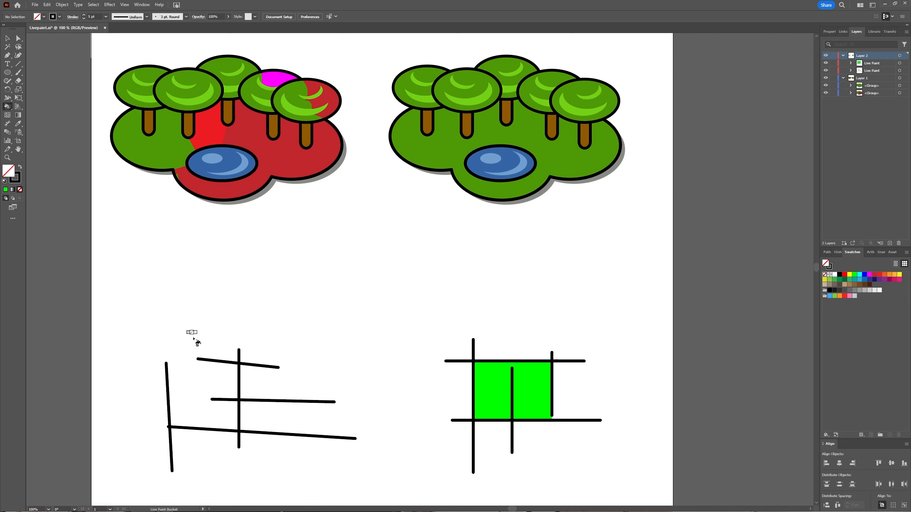
key("v")
double_click(169, 383)
left_click_drag(171, 384, 183, 381)
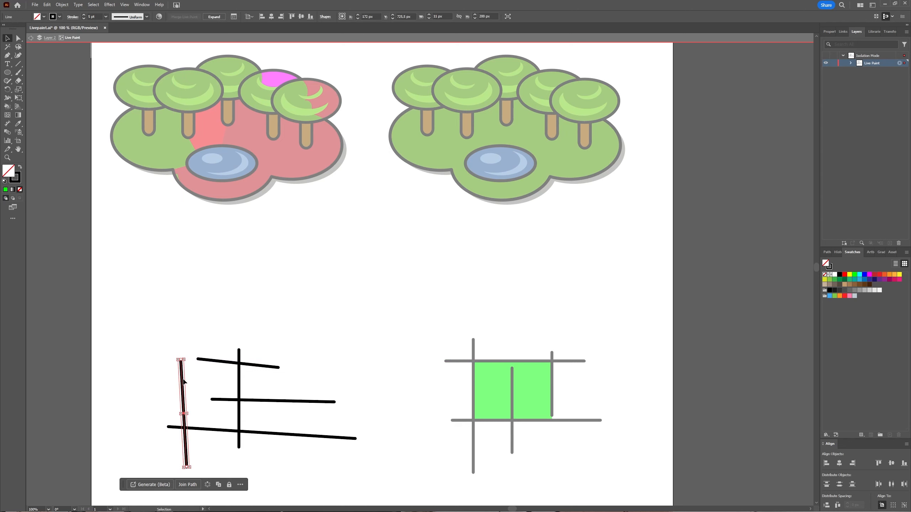
key("Escape")
Fill the nearly enclosed upper-left cell of the left-hand grid with the dark red swatch using the Live Paint Bucket, and deselect the grid
key("k")
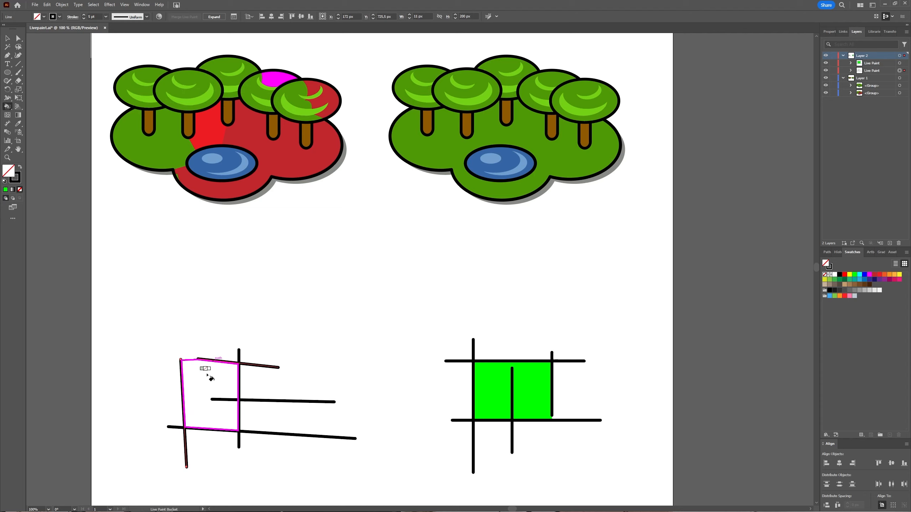
key("Right")
key("Right")
key("Right")
key("Right")
key("Right")
key("Right")
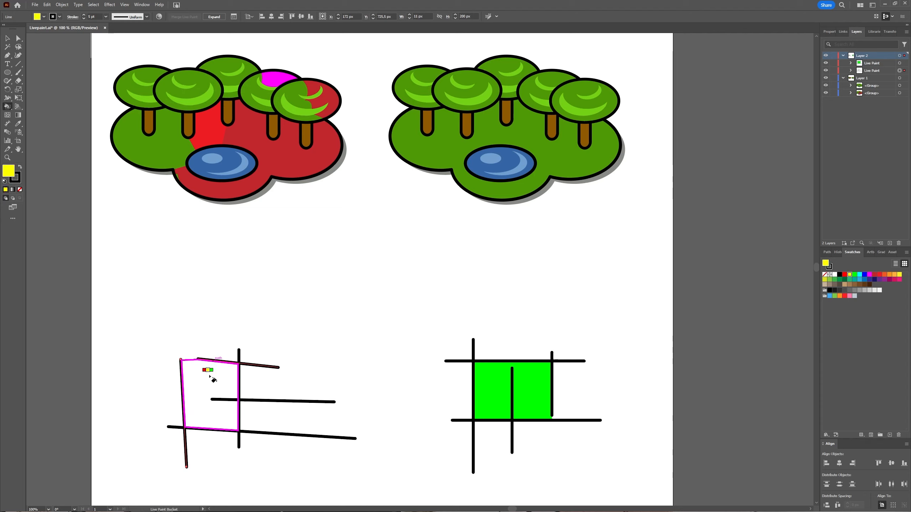
key("Right")
key("Right")
key("Right")
key("Right")
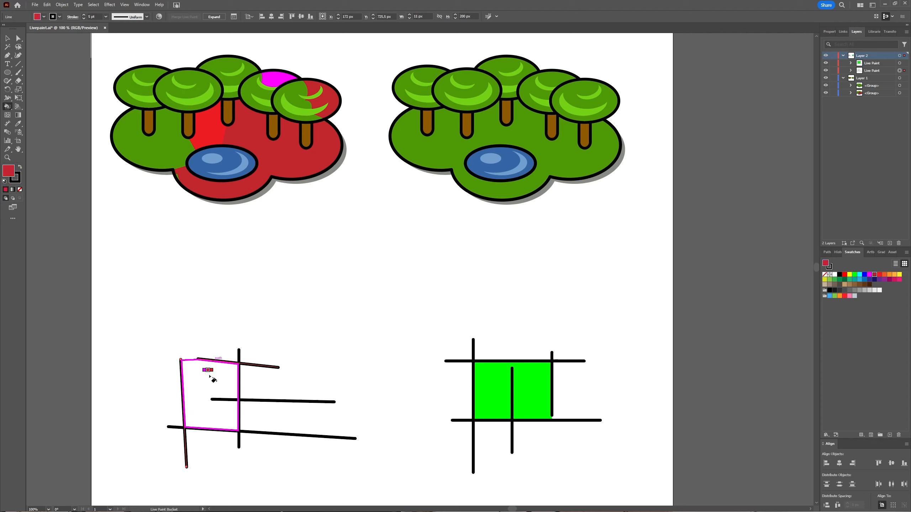
left_click(209, 376)
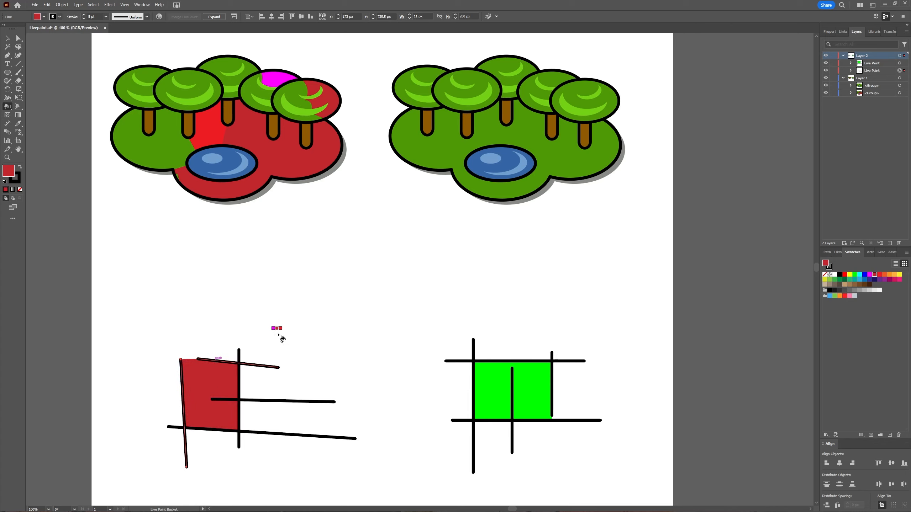
key("v")
left_click(310, 335)
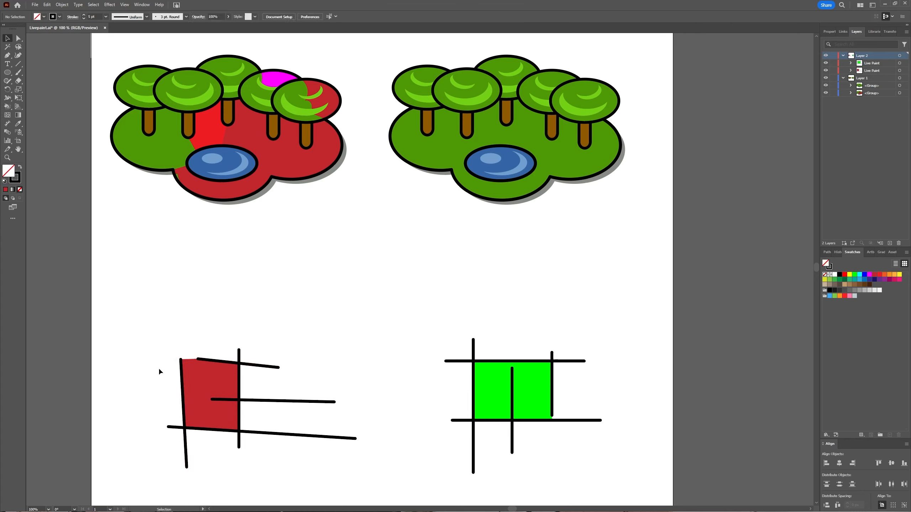
Open the Gap Options for the left-hand grid and preview the Medium Gaps and Large Gaps settings
left_click(227, 368)
scroll(289, 497, "down", 1)
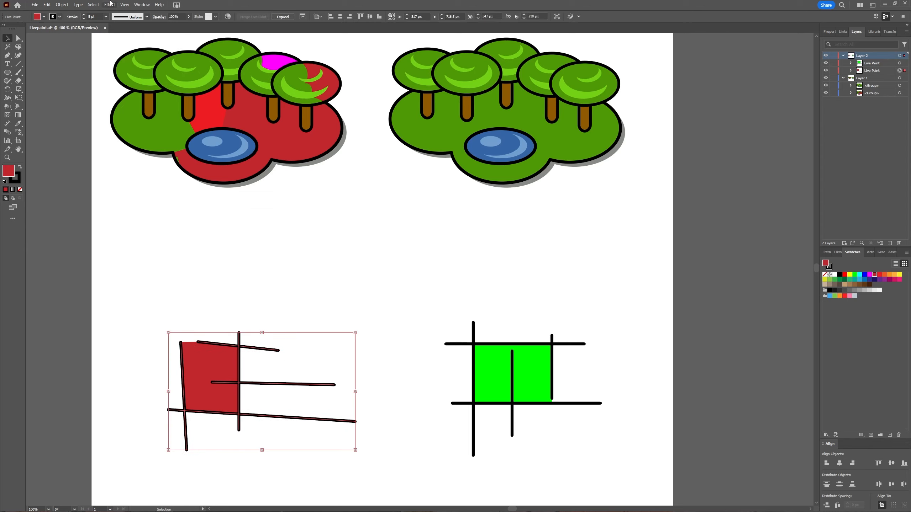
left_click(61, 4)
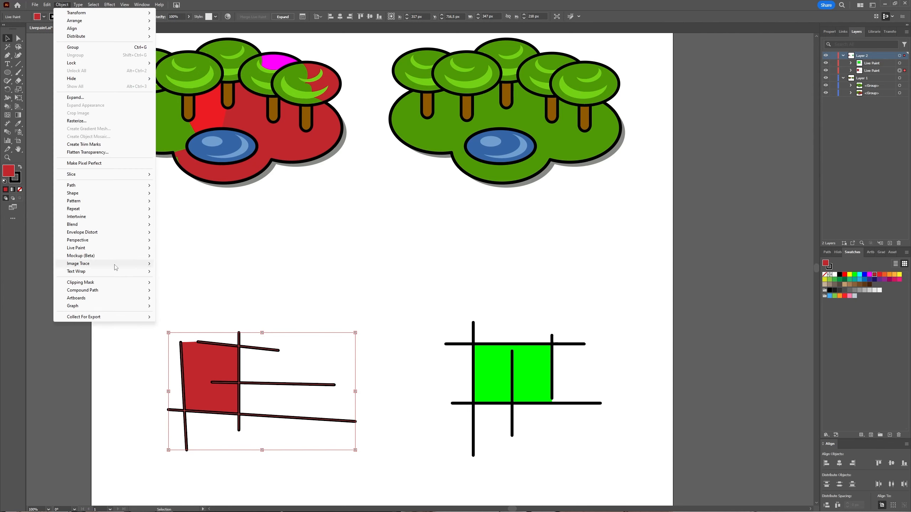
mouse_move(115, 248)
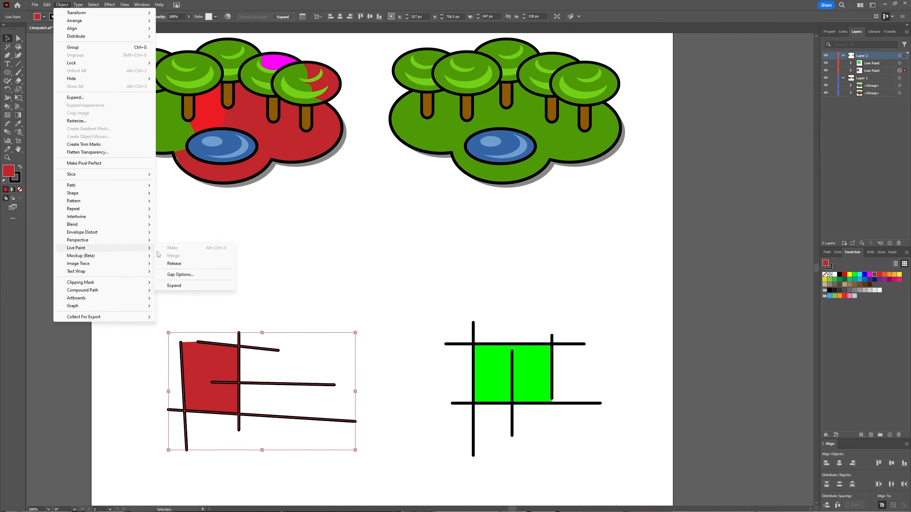
left_click(172, 279)
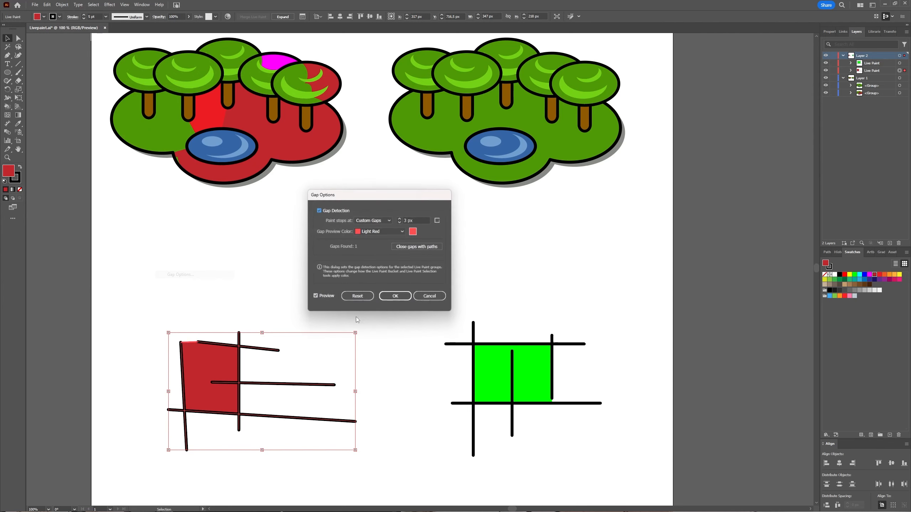
left_click(384, 219)
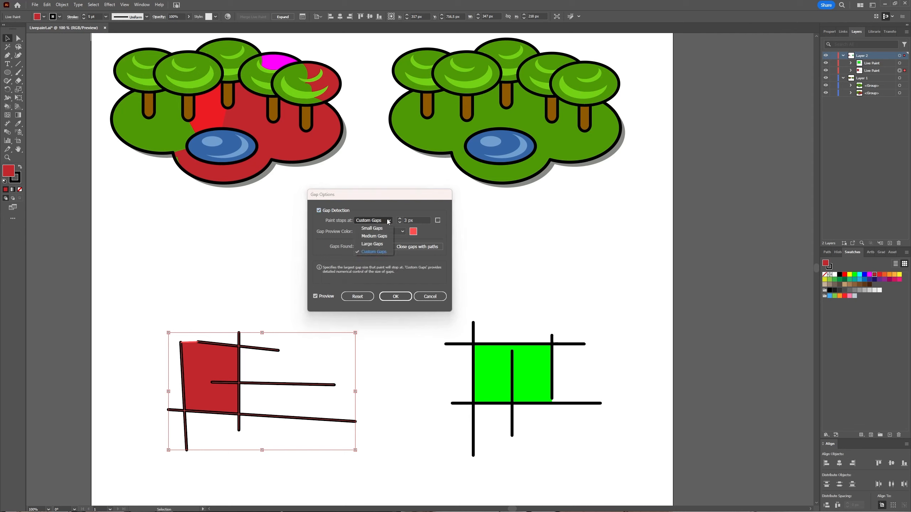
left_click(380, 236)
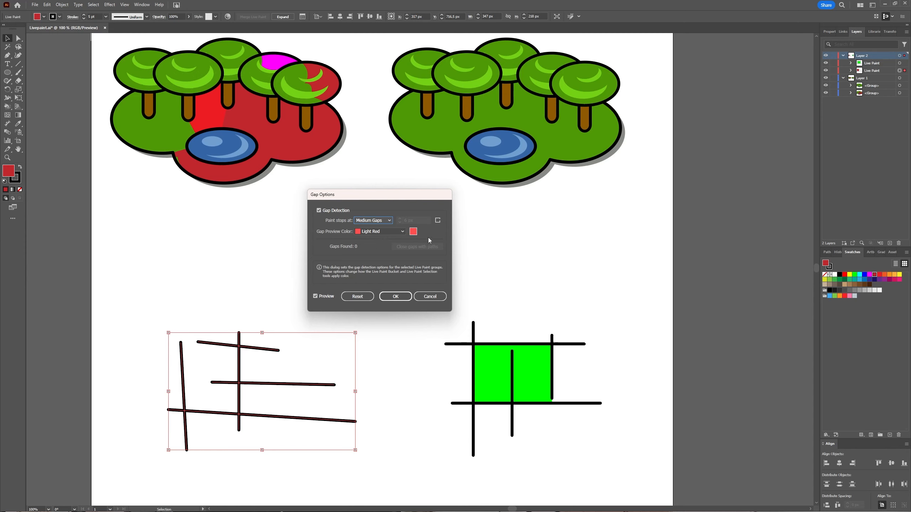
left_click(390, 220)
left_click(377, 245)
Set the left-hand grid's paint to stop at Custom Gaps of 60 px, apply the gap options, and deselect the grid
left_click(381, 221)
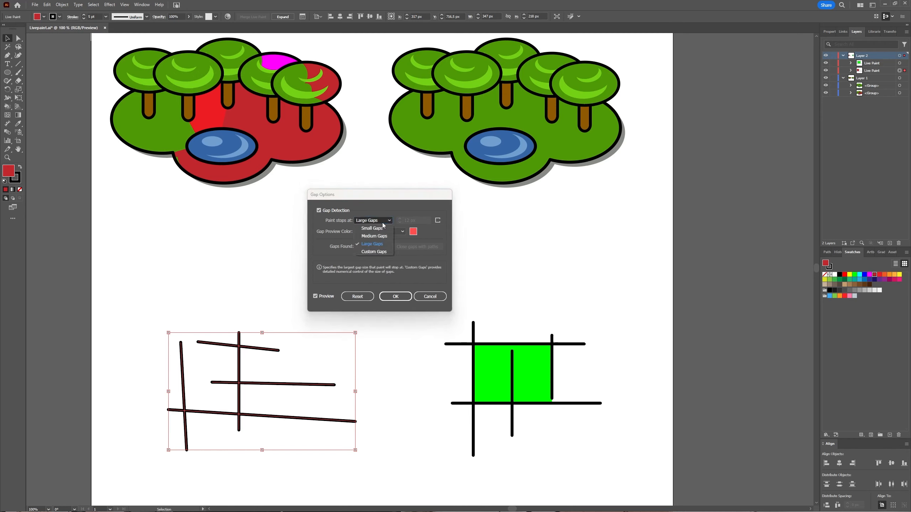
left_click(375, 252)
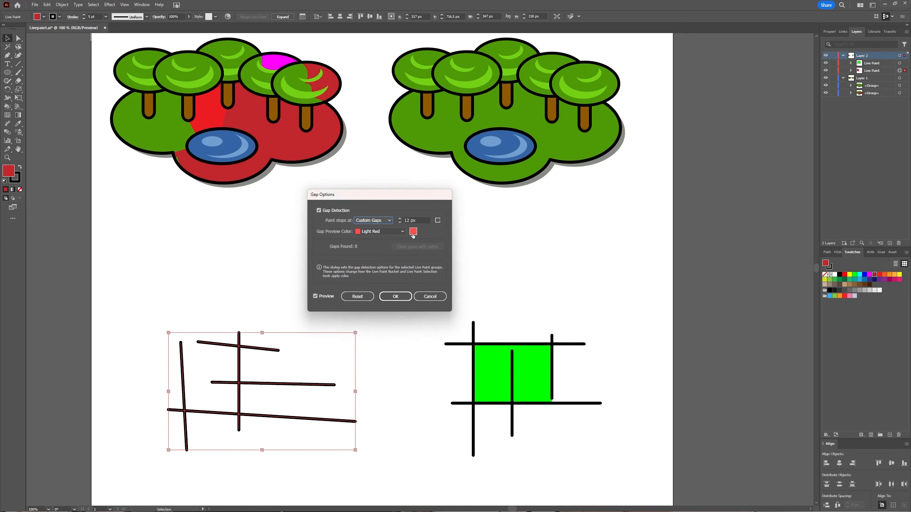
left_click_drag(411, 221, 397, 222)
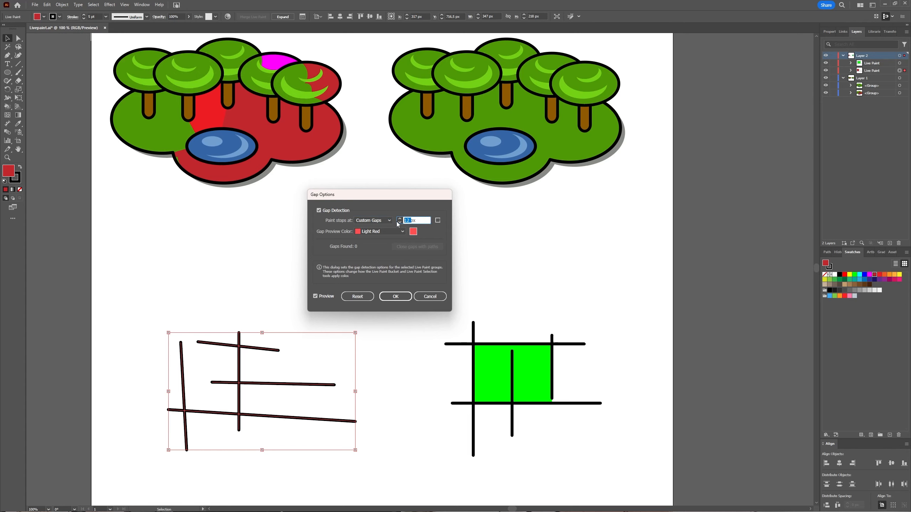
type("60")
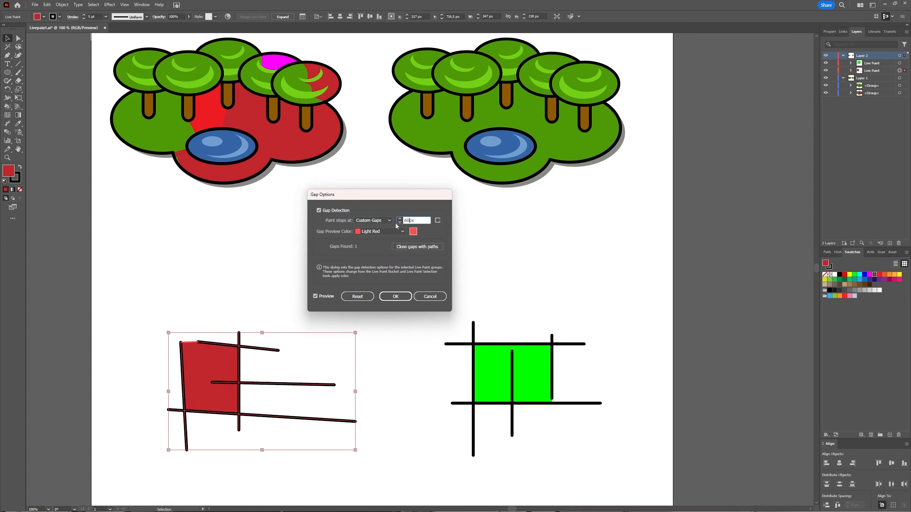
left_click(395, 296)
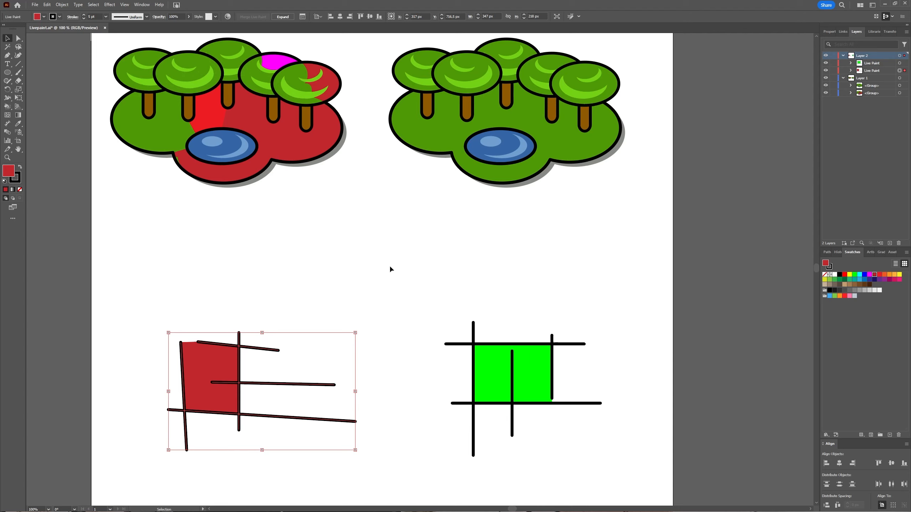
left_click(403, 281)
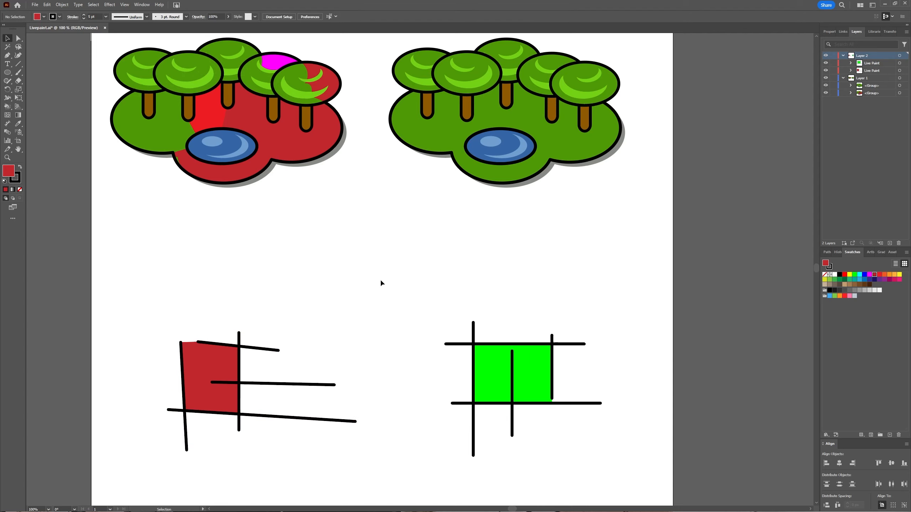
left_click(61, 5)
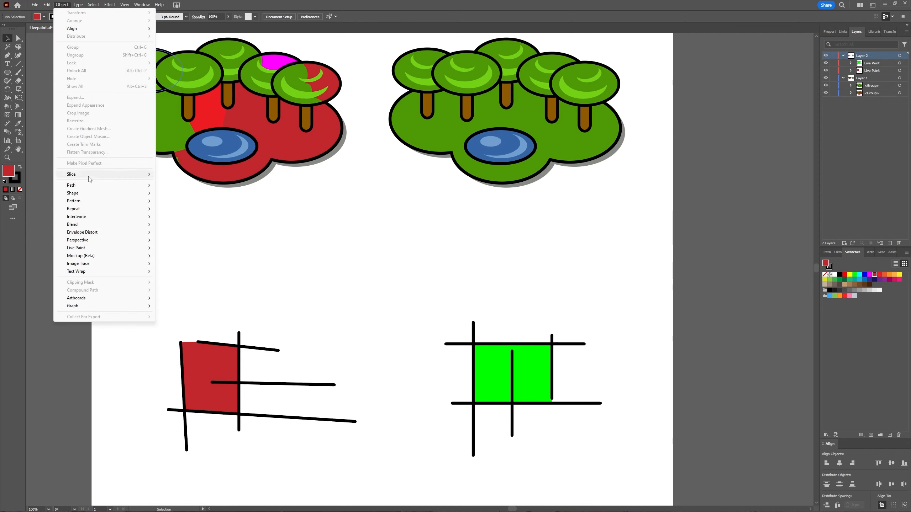
mouse_move(91, 248)
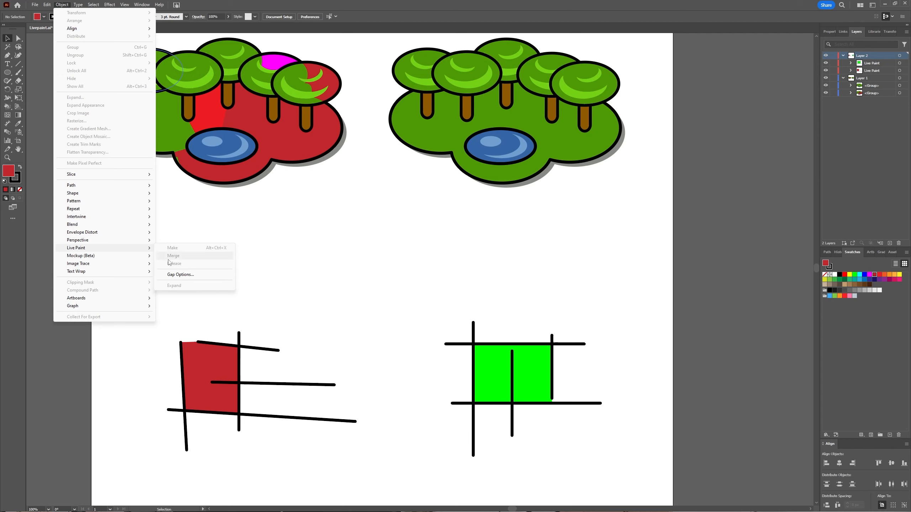
left_click(349, 290)
Select both tree illustrations, merge them into a single Live Paint group, and inspect its contents in the layer structure
scroll(356, 277, "up", 3)
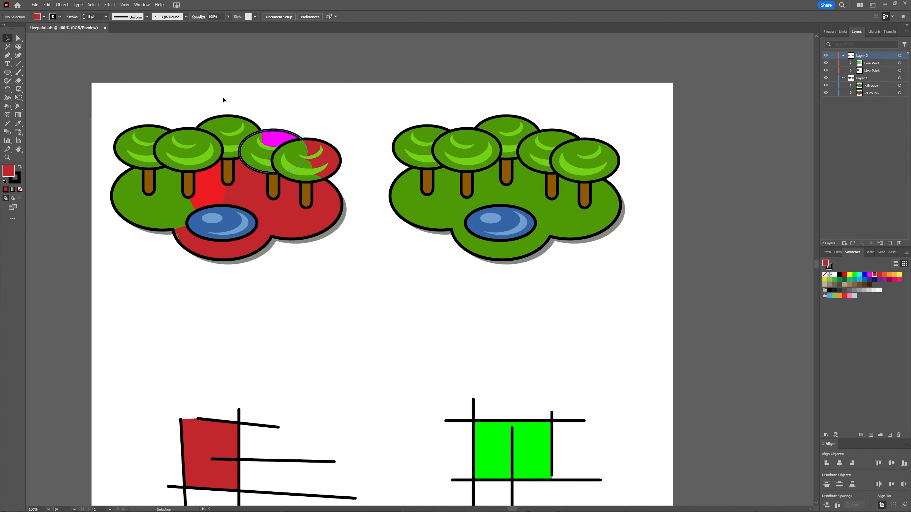
left_click_drag(118, 101, 628, 265)
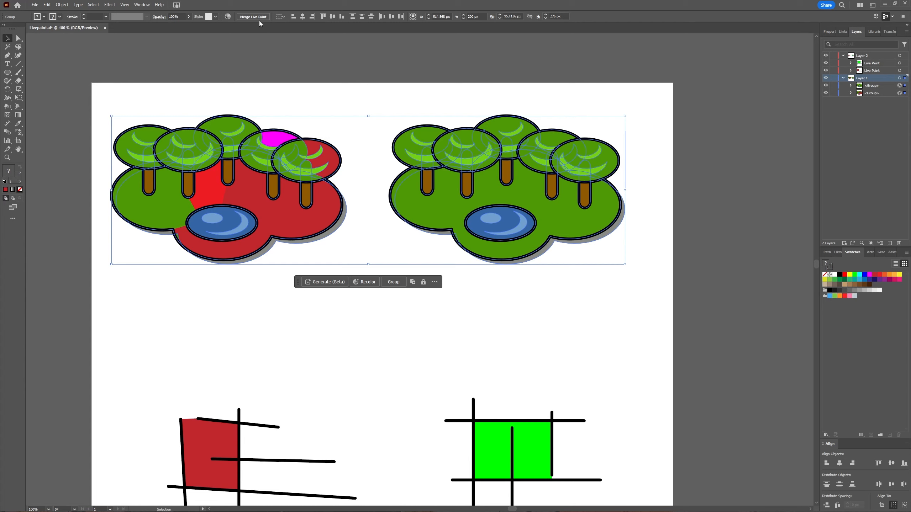
key("ctrl+g")
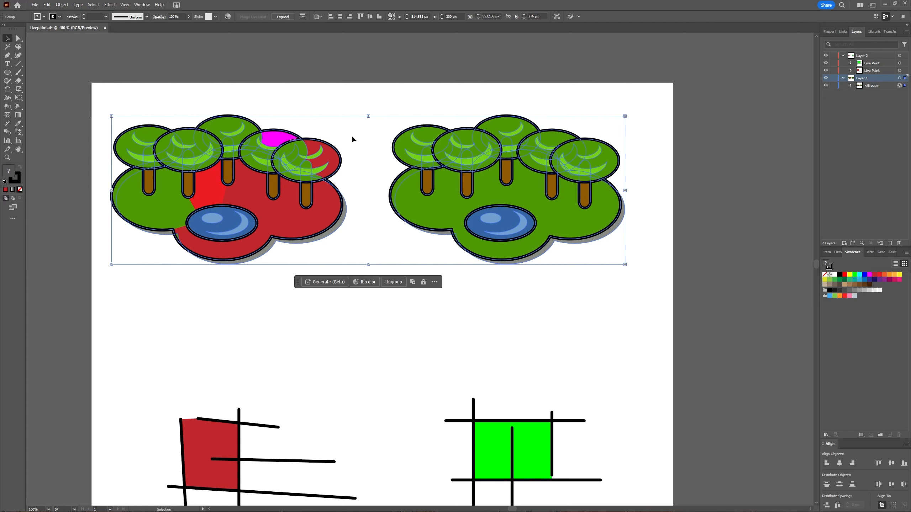
left_click(850, 85)
left_click(858, 93)
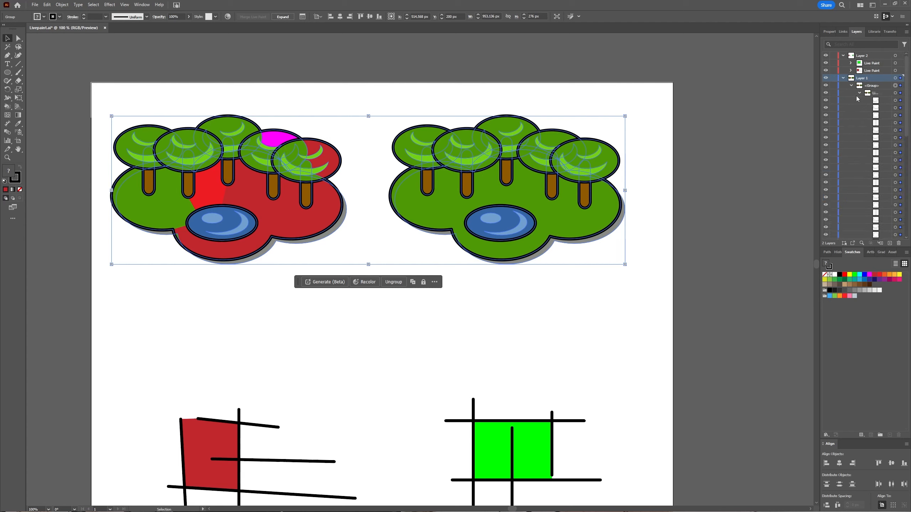
left_click(859, 93)
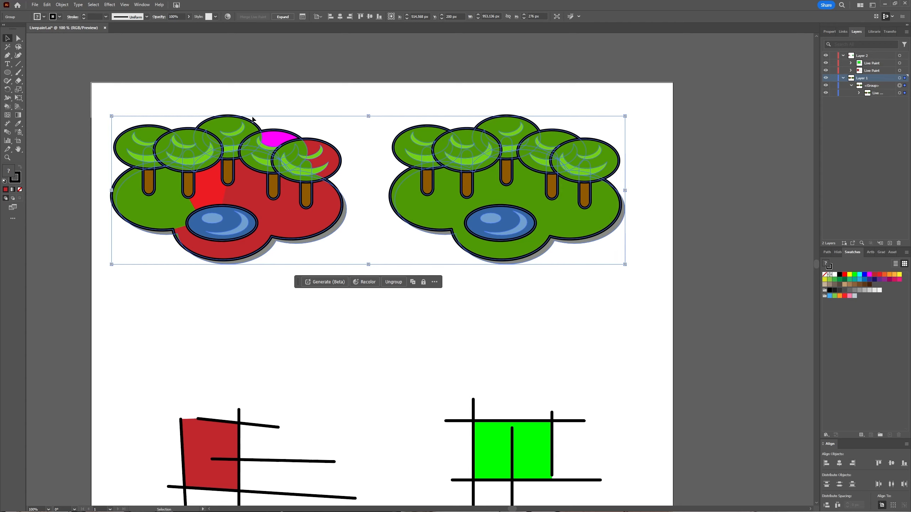
Reselect the merged tree artwork, expand the Live Paint group into regular paths, and inspect the resulting nested groups in the layer structure
left_click(345, 99)
left_click(305, 189)
left_click(283, 16)
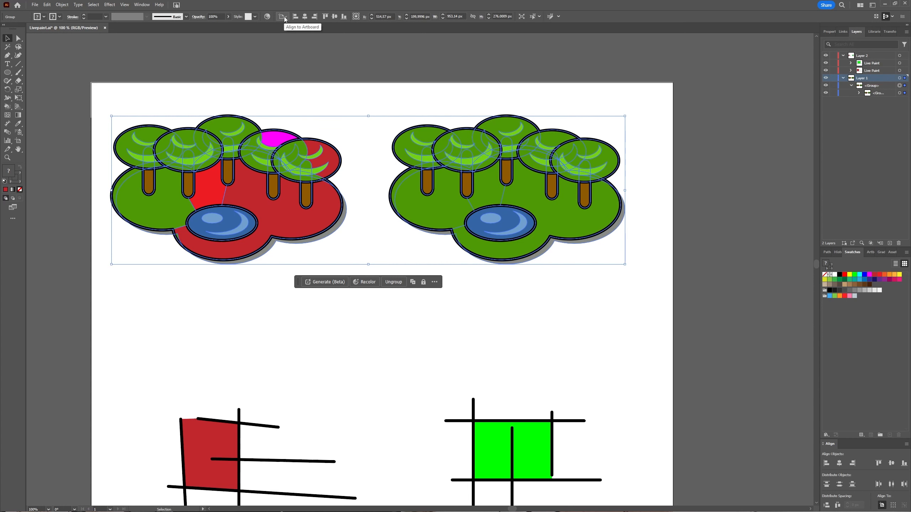
left_click(859, 93)
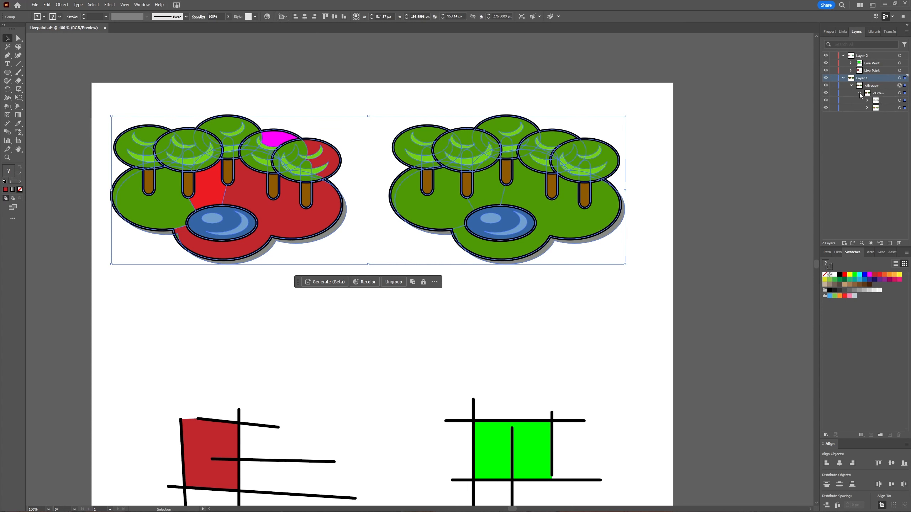
left_click(867, 101)
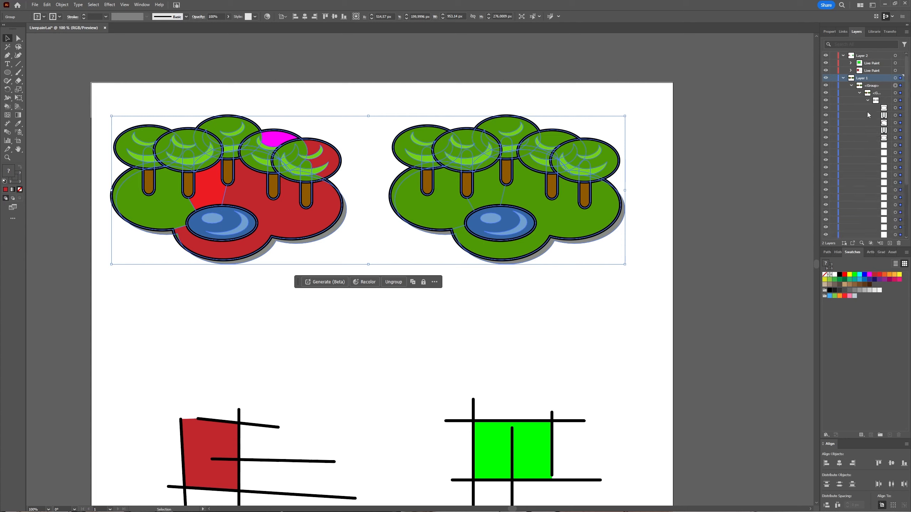
left_click(866, 102)
left_click(859, 93)
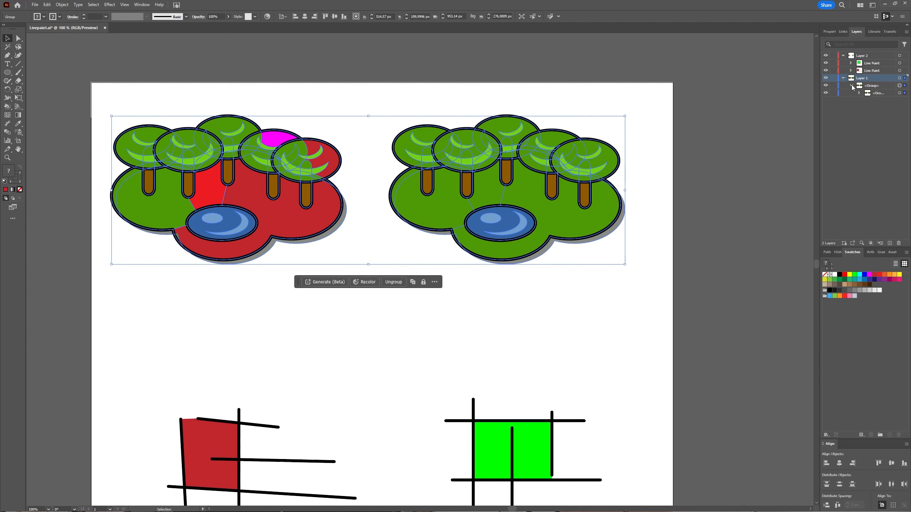
Select the right-hand grid with the green fill and release its Live Paint group back into plain lines
left_click(527, 310)
scroll(526, 309, "down", 1)
left_click(539, 419)
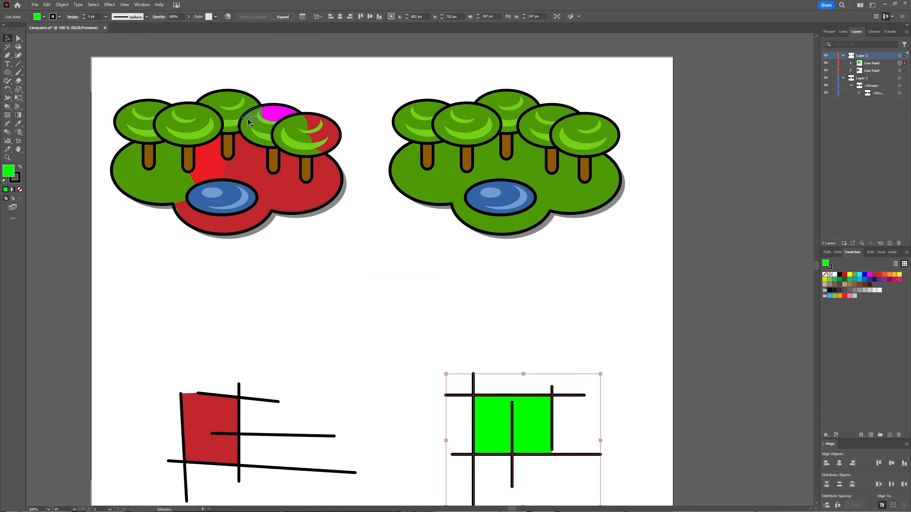
left_click(63, 4)
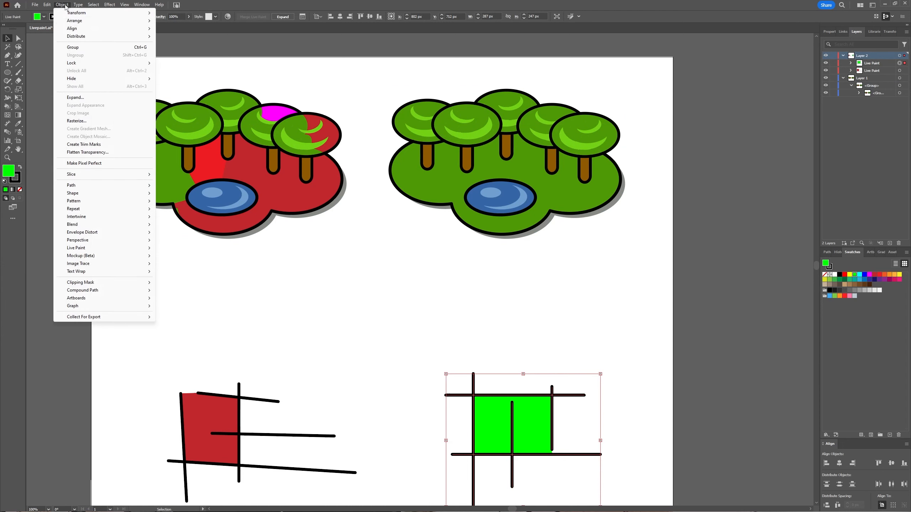
mouse_move(92, 248)
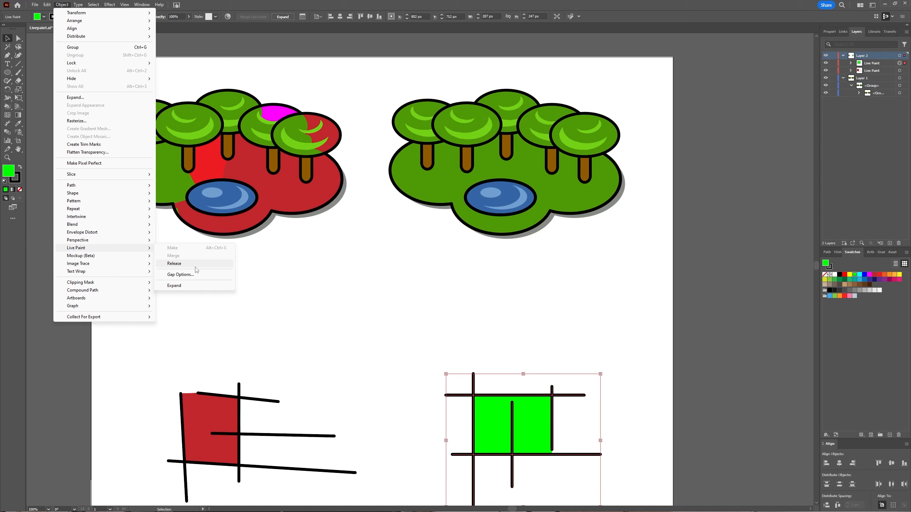
left_click(197, 265)
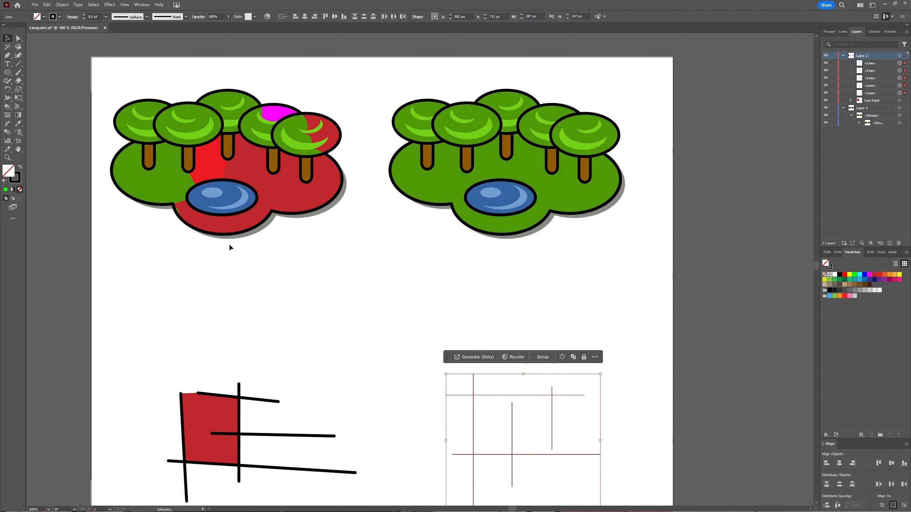
Check the released lines' fill and stroke in their appearance properties, deselect them, and look over the plain grid
left_click(829, 31)
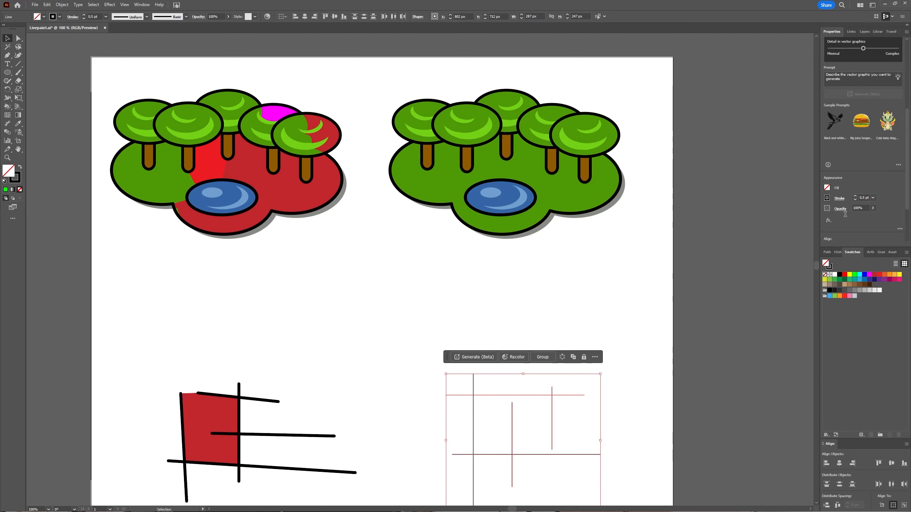
left_click(492, 395)
scroll(491, 395, "down", 1)
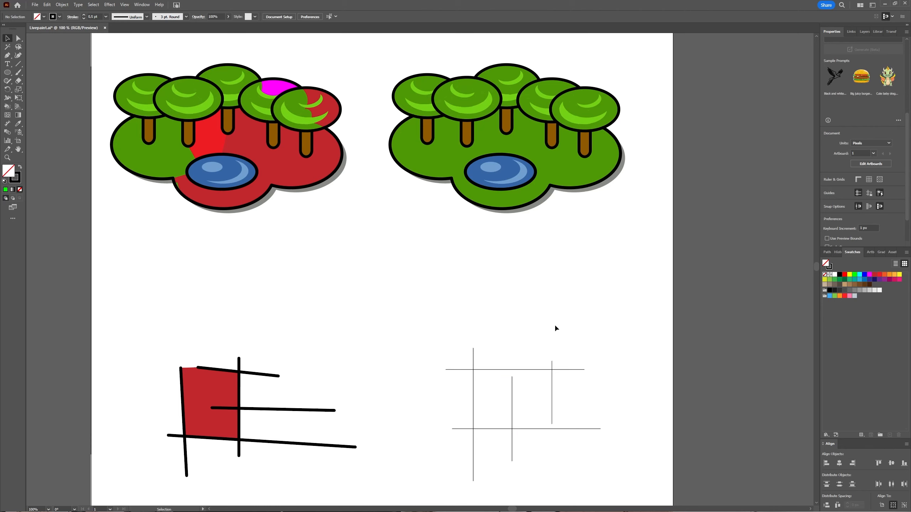
scroll(555, 327, "up", 1)
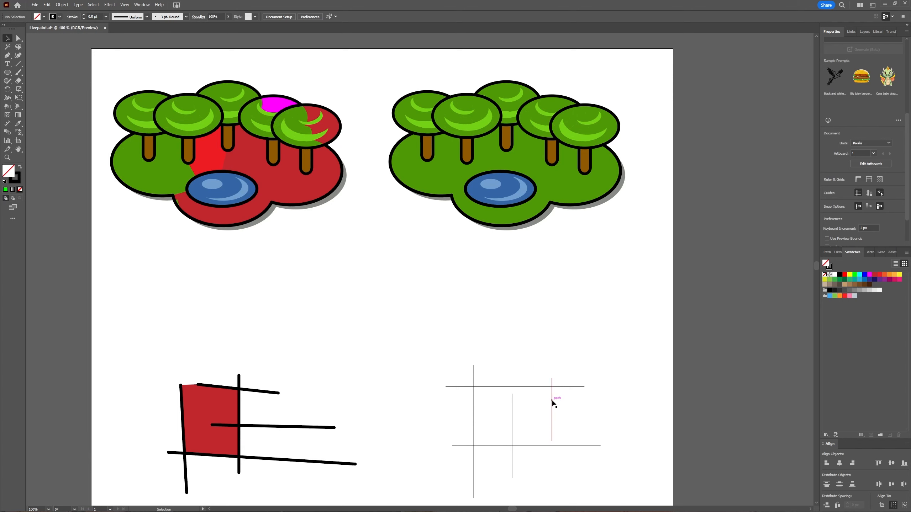
Select the expanded artwork of both tree illustrations to review its paths, and clear the selection
scroll(413, 330, "up", 1)
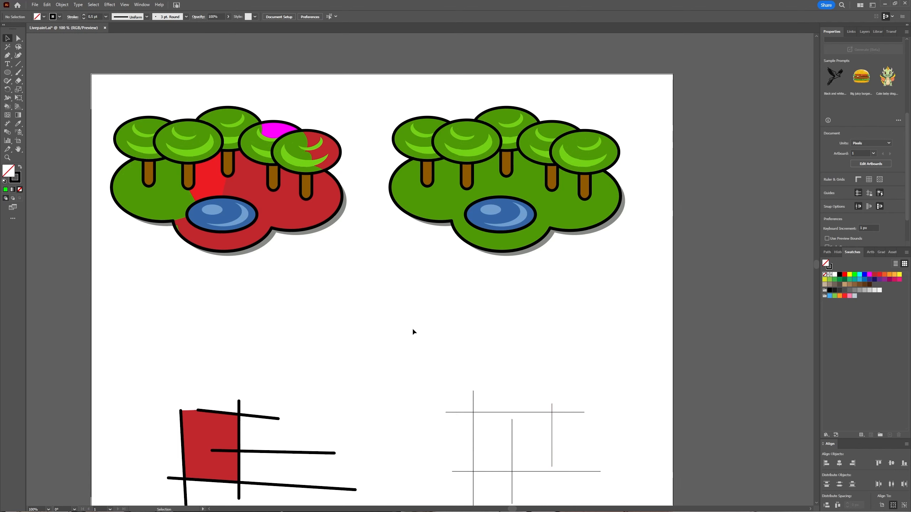
left_click_drag(131, 92, 514, 215)
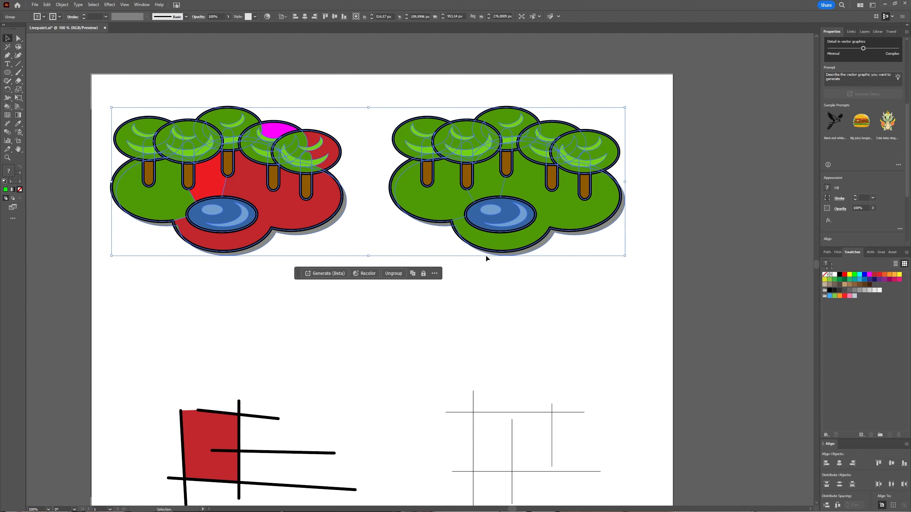
left_click(586, 293)
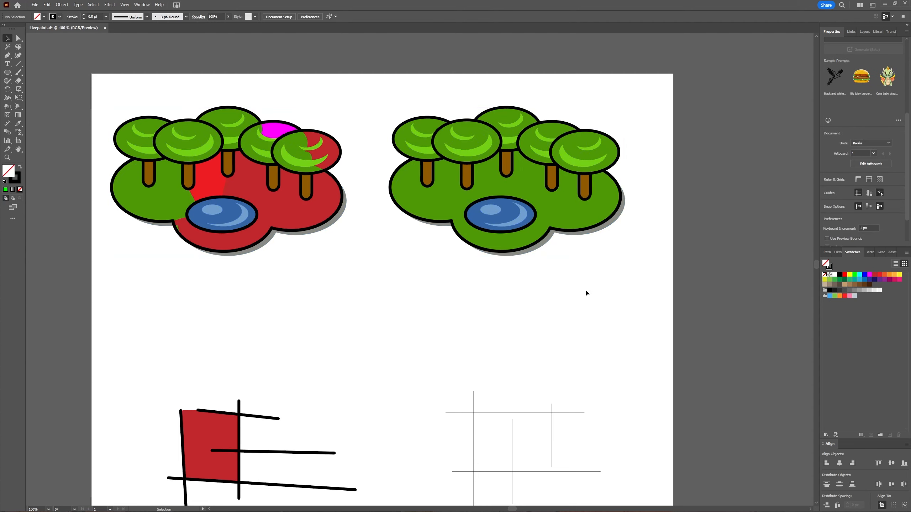